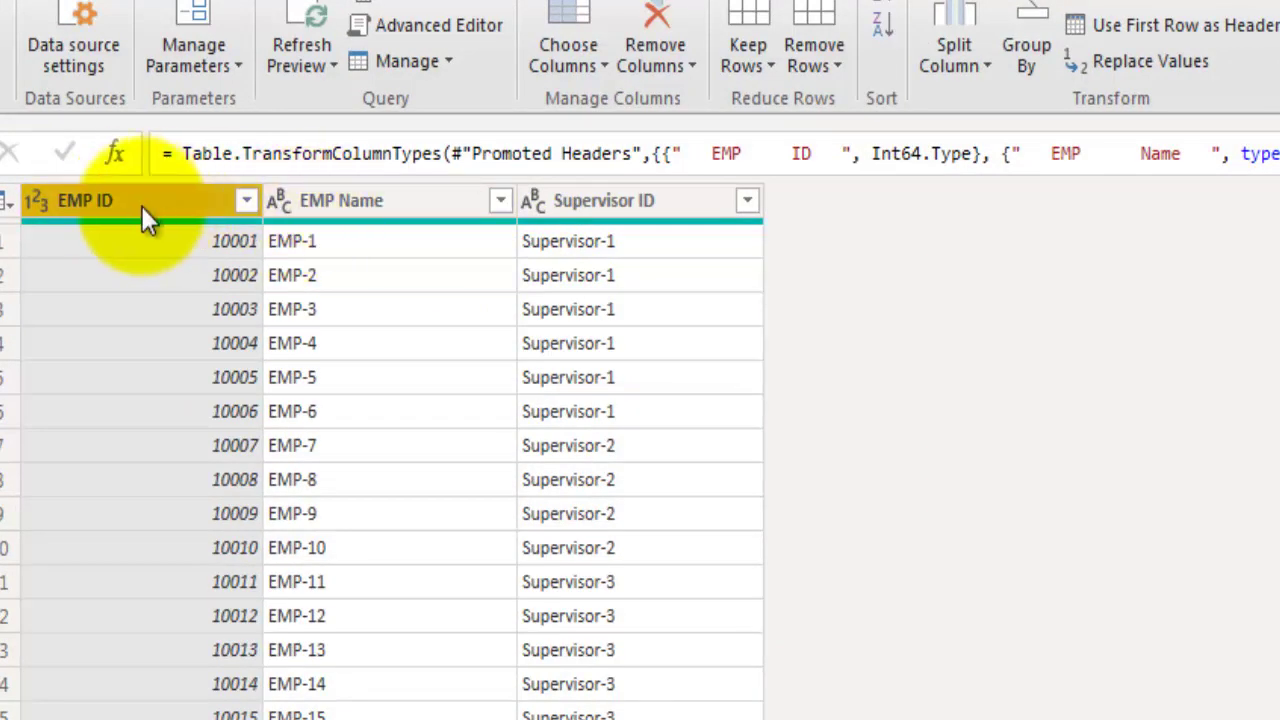
Inspect the EMP ID header text to reveal its extra padding spaces.
{"action": "double_click", "coordinate": [710, 155]}
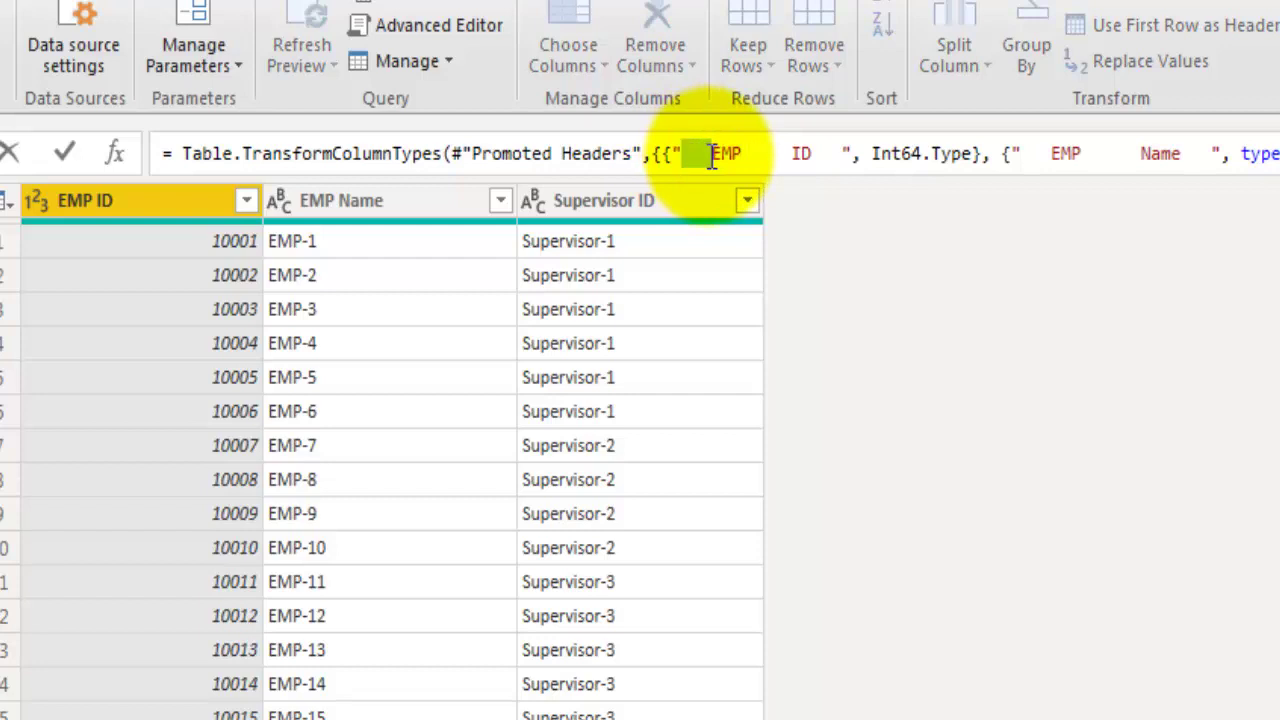
{"action": "double_click", "coordinate": [822, 155]}
{"action": "double_click", "coordinate": [768, 155]}
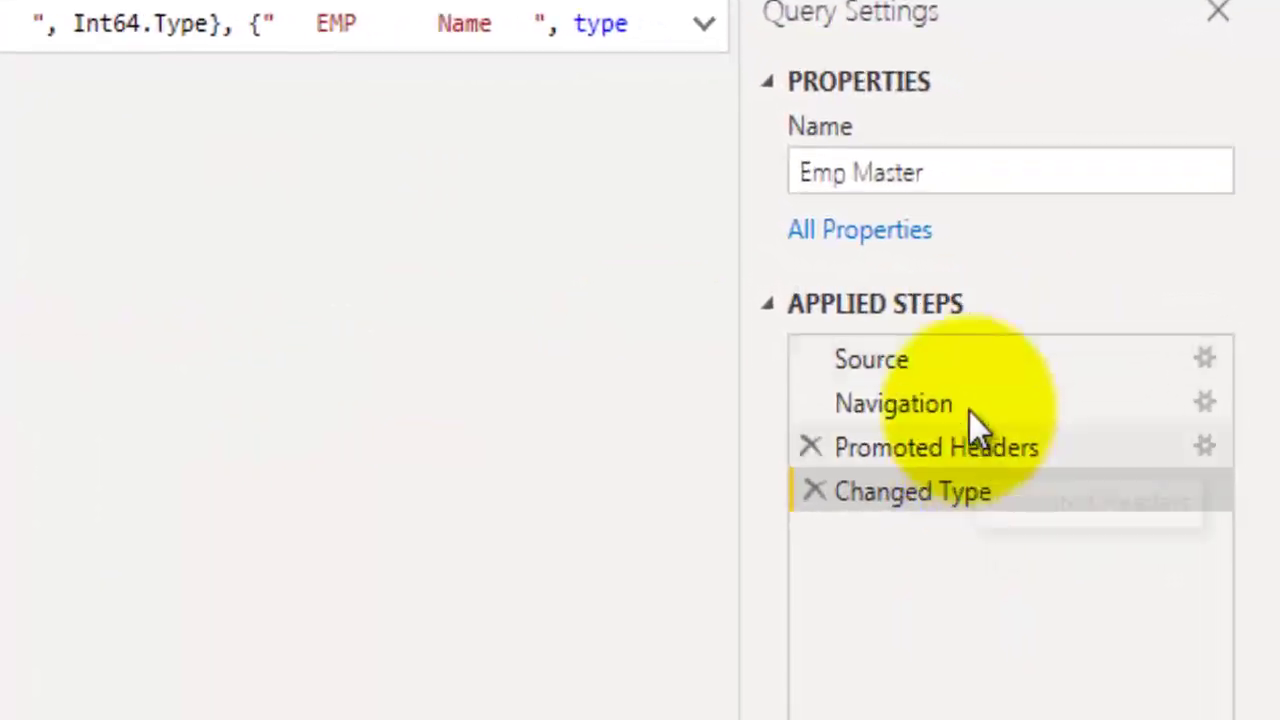
Delete Emp Master's steps from Promoted Headers onward, then transpose the raw table.
{"action": "left_click", "coordinate": [1060, 440]}
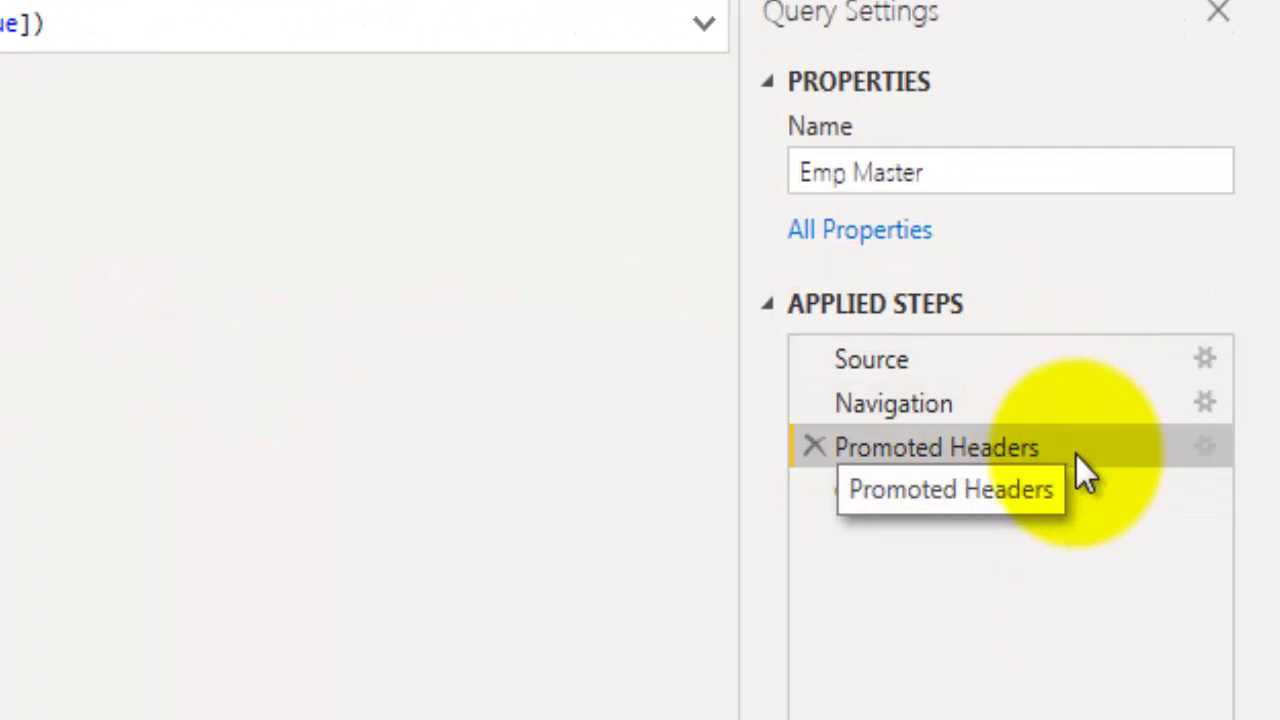
{"action": "left_click", "coordinate": [1086, 449]}
{"action": "right_click", "coordinate": [1086, 448]}
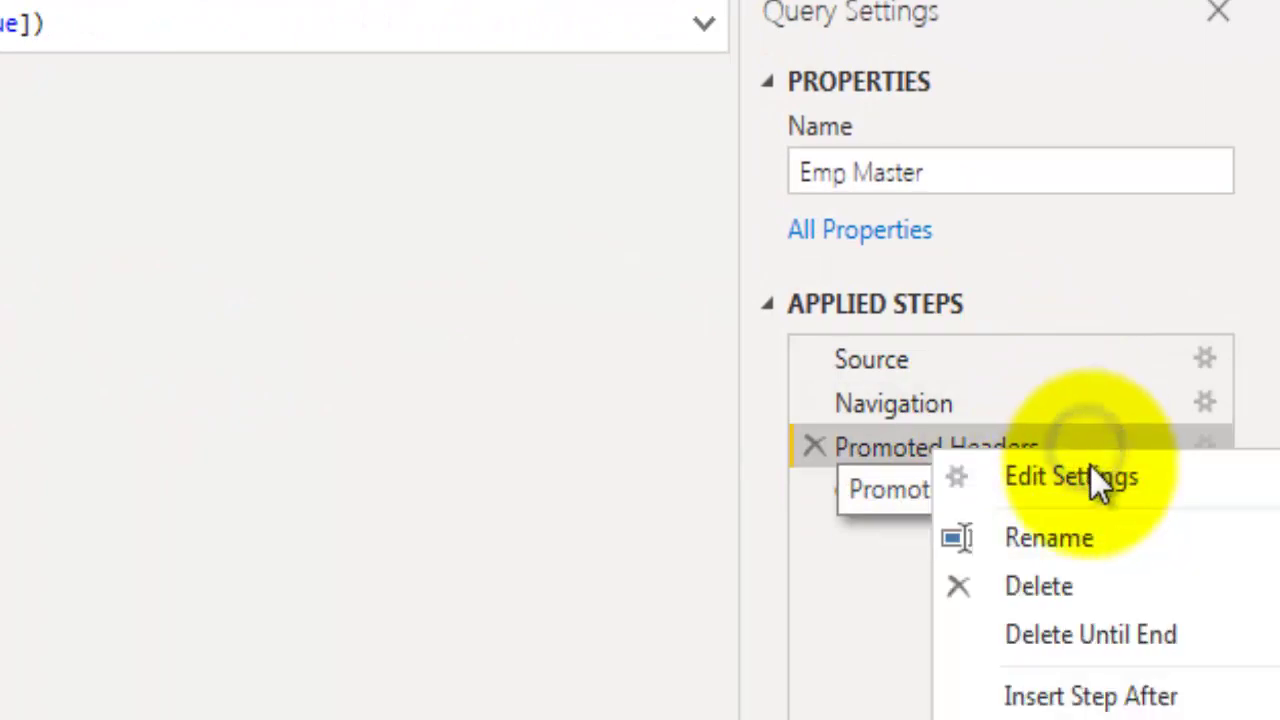
{"action": "left_click", "coordinate": [1074, 636]}
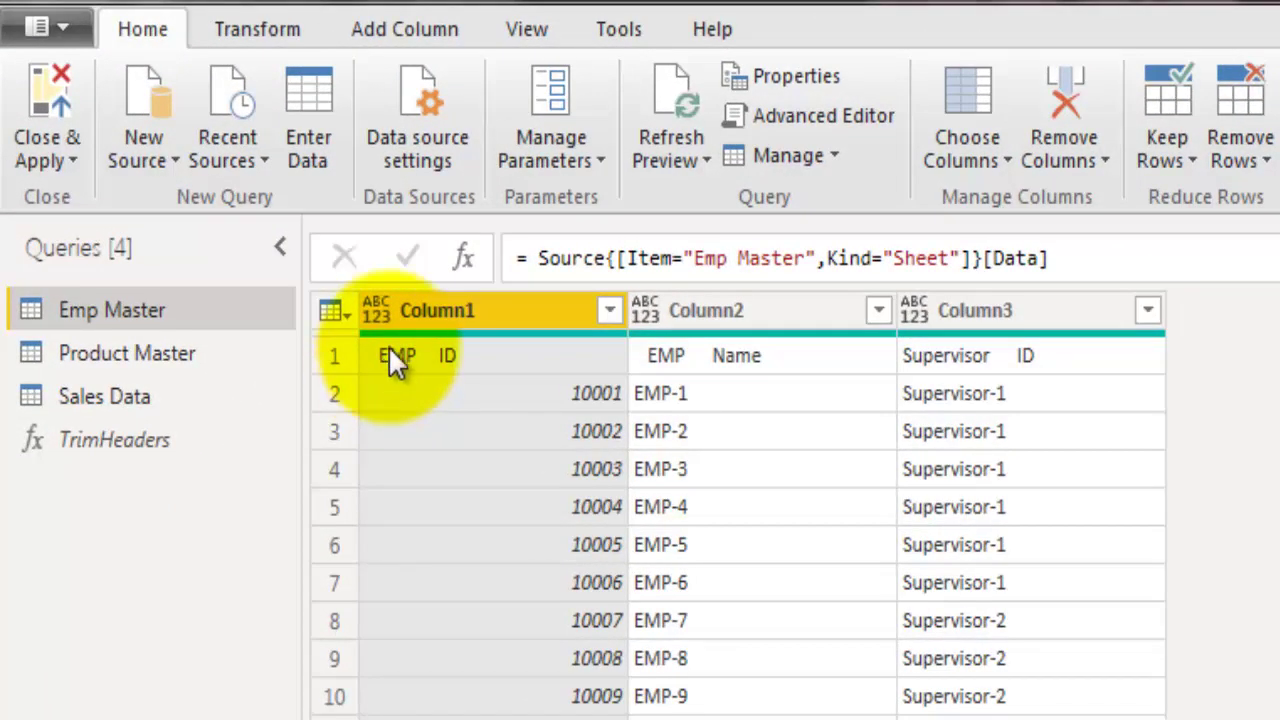
{"action": "left_click", "coordinate": [279, 31]}
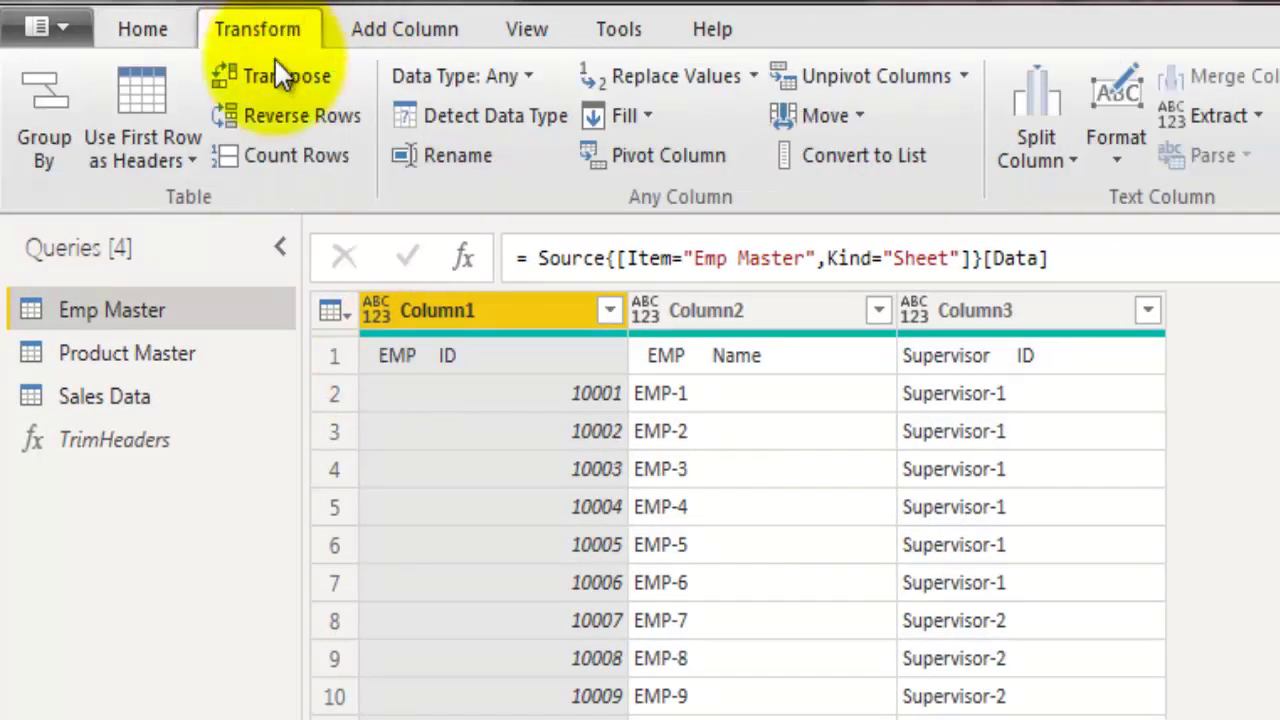
{"action": "left_click", "coordinate": [289, 77]}
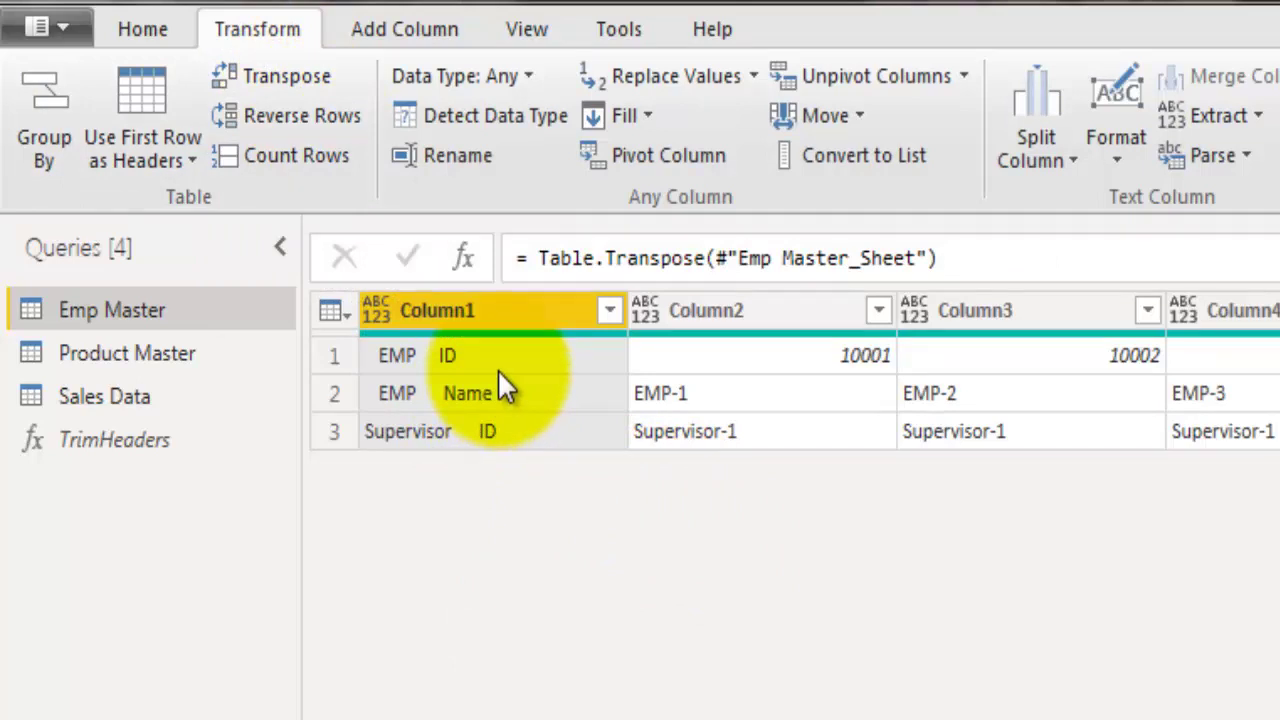
Add a Custom column = Text.Split([Column1], " ") and preview row 2's split list.
{"action": "left_click", "coordinate": [436, 30]}
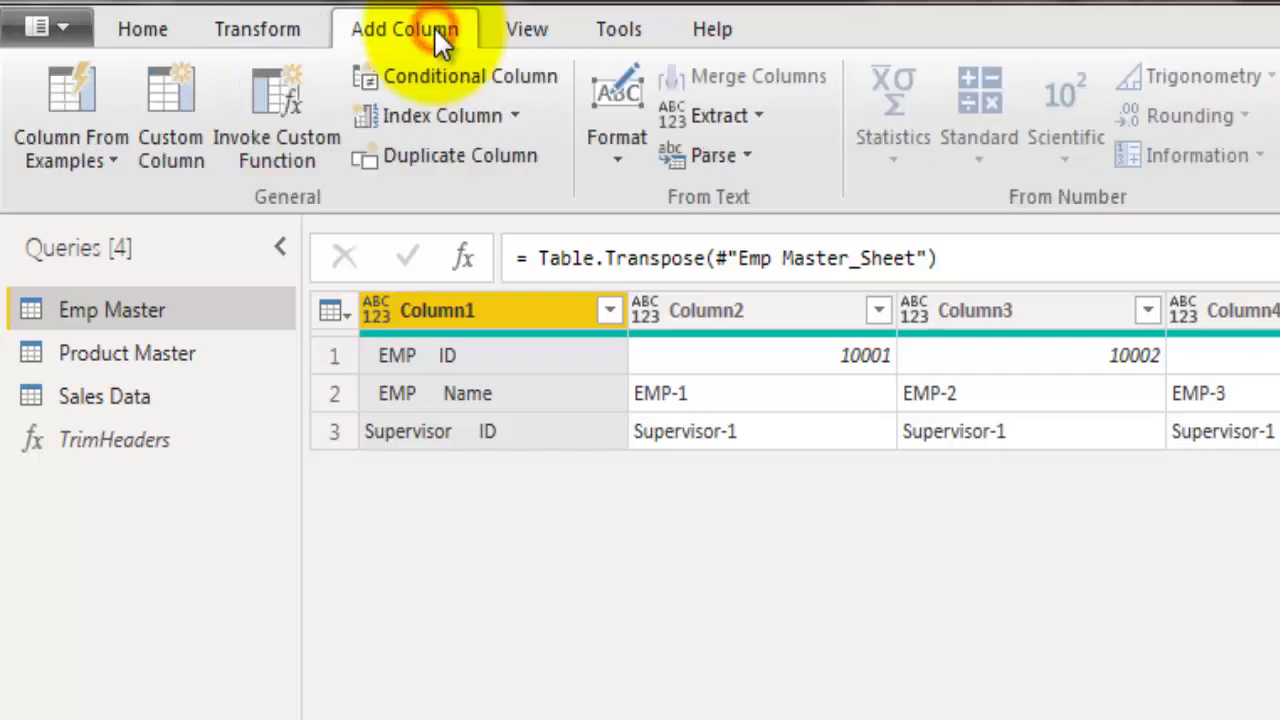
{"action": "left_click", "coordinate": [172, 120]}
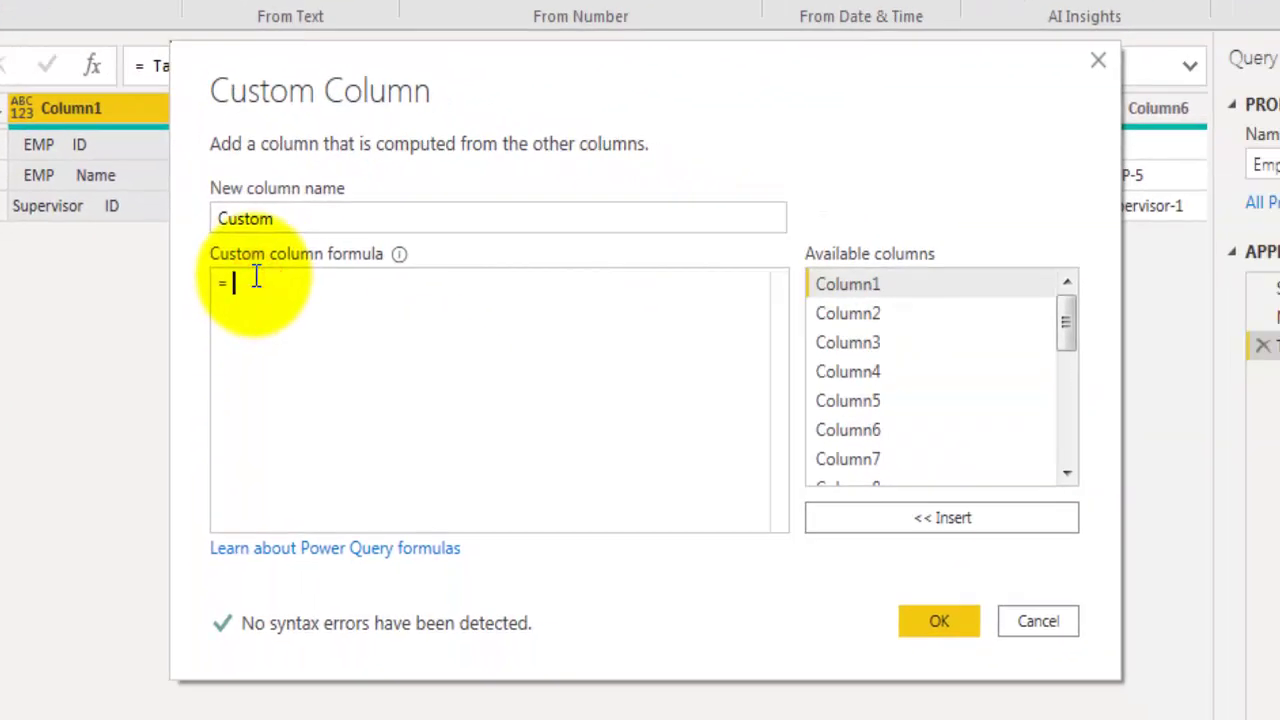
{"action": "type", "text": "Text.Split("}
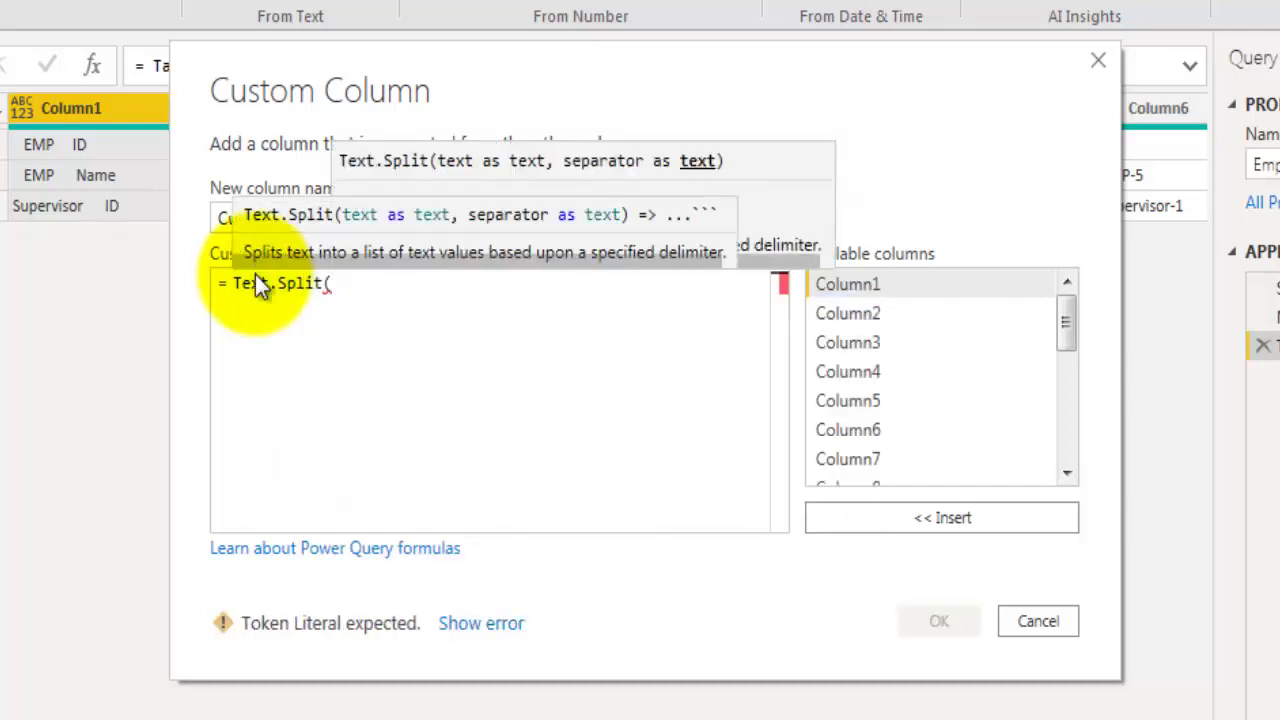
{"action": "left_click", "coordinate": [907, 285]}
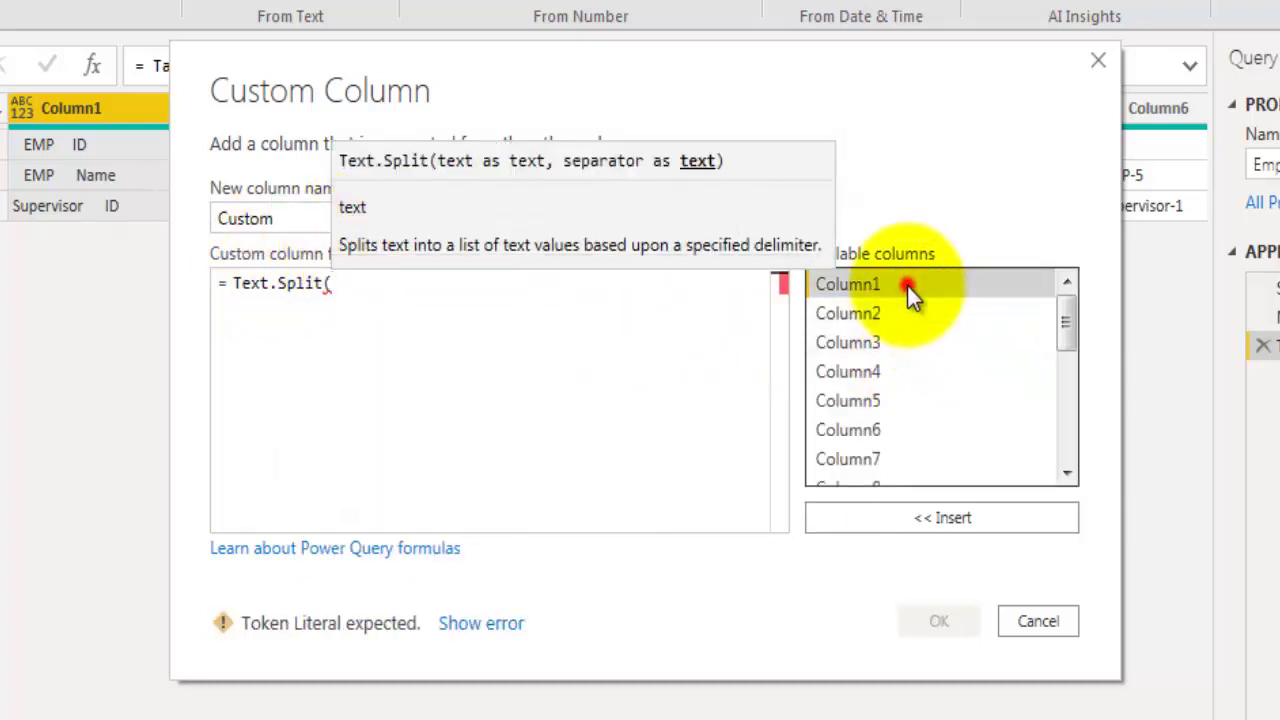
{"action": "double_click", "coordinate": [907, 285]}
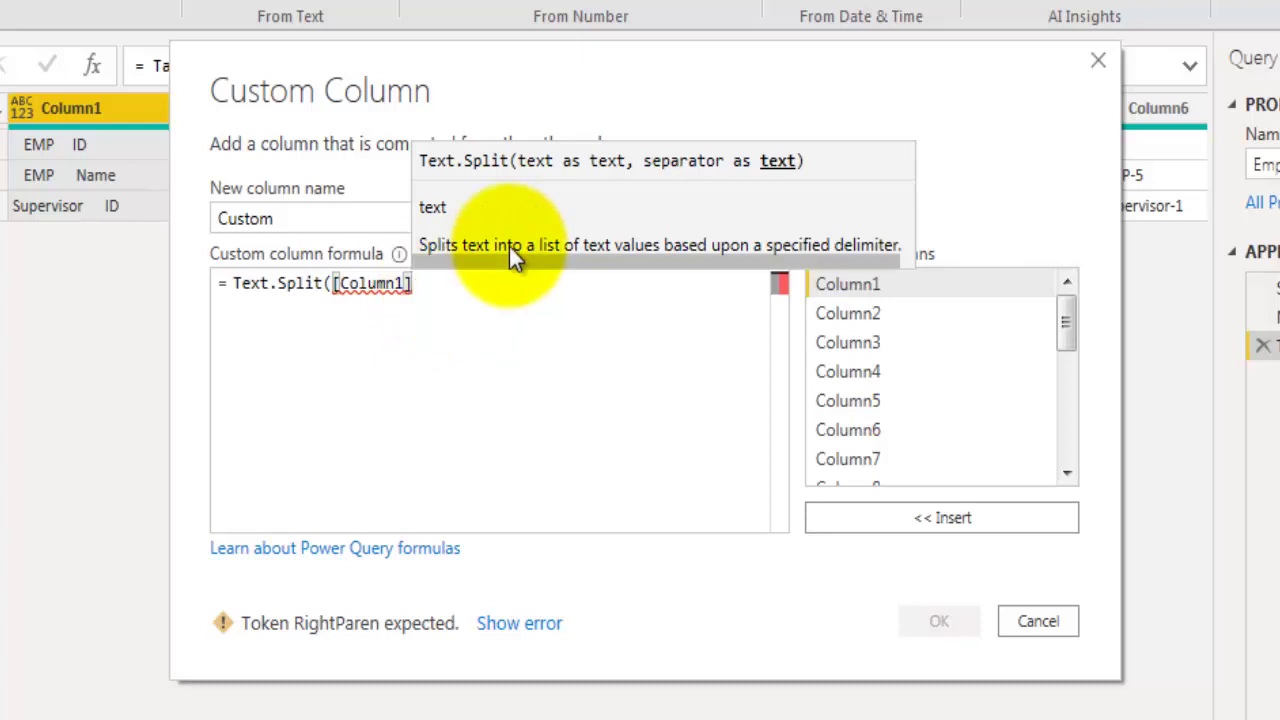
{"action": "type", "text": ",\" \")"}
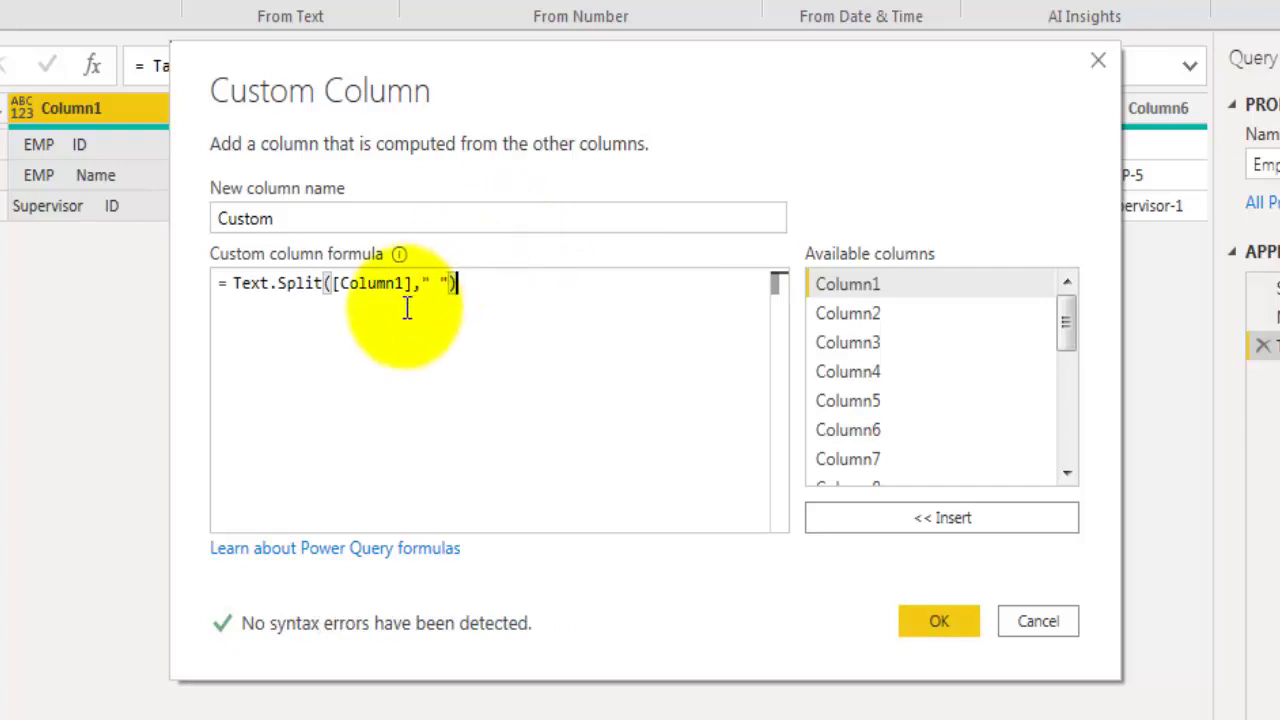
{"action": "left_click", "coordinate": [939, 621]}
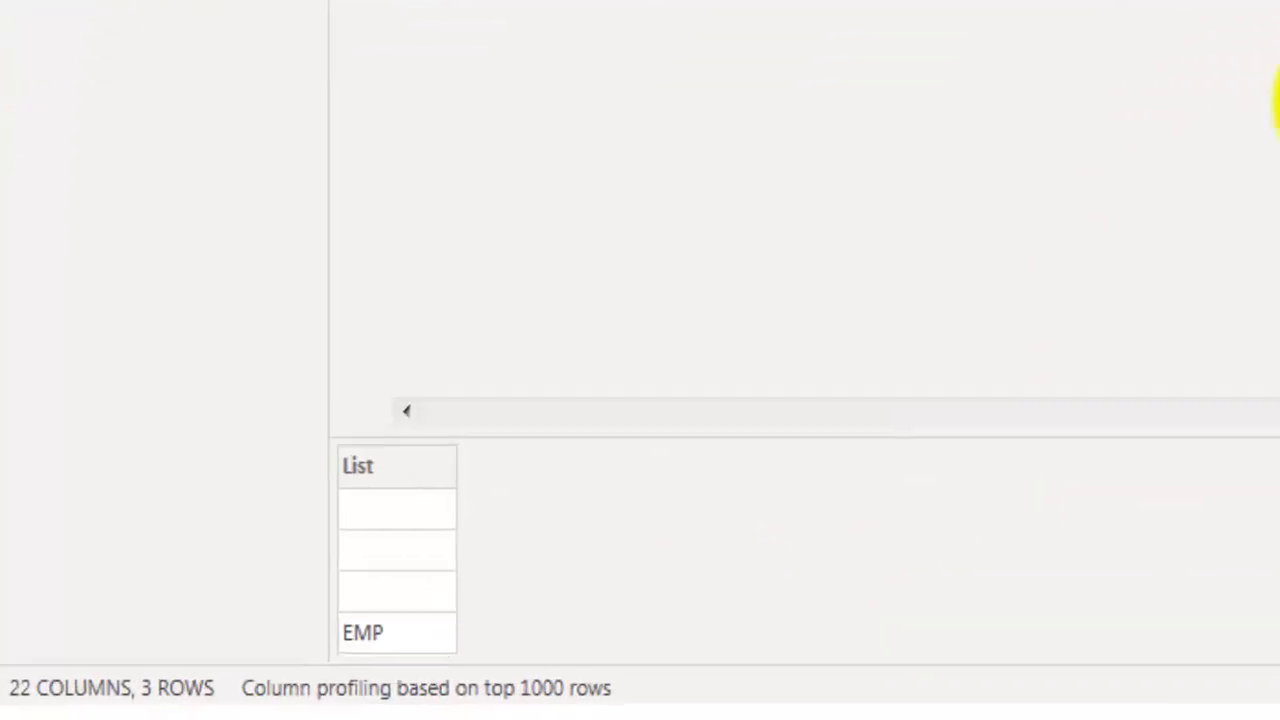
{"action": "scroll", "coordinate": [385, 535], "scroll_direction": "up", "scroll_amount": 3}
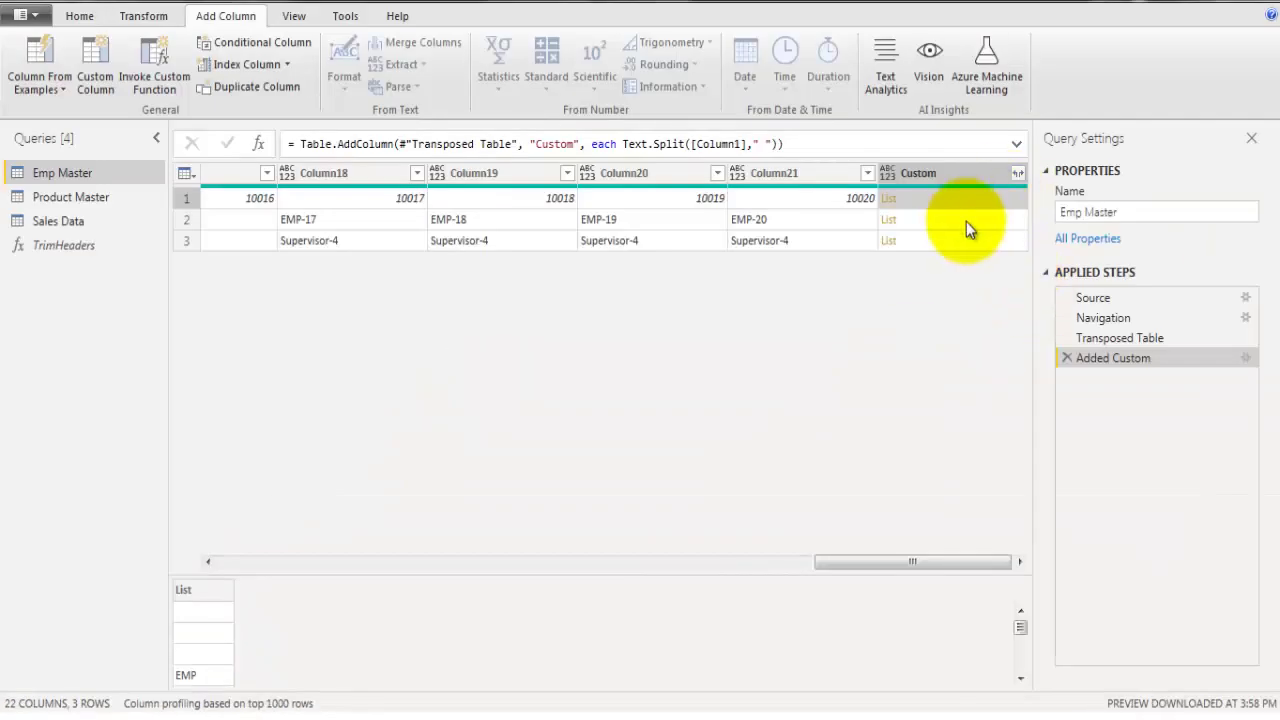
{"action": "left_click", "coordinate": [960, 217]}
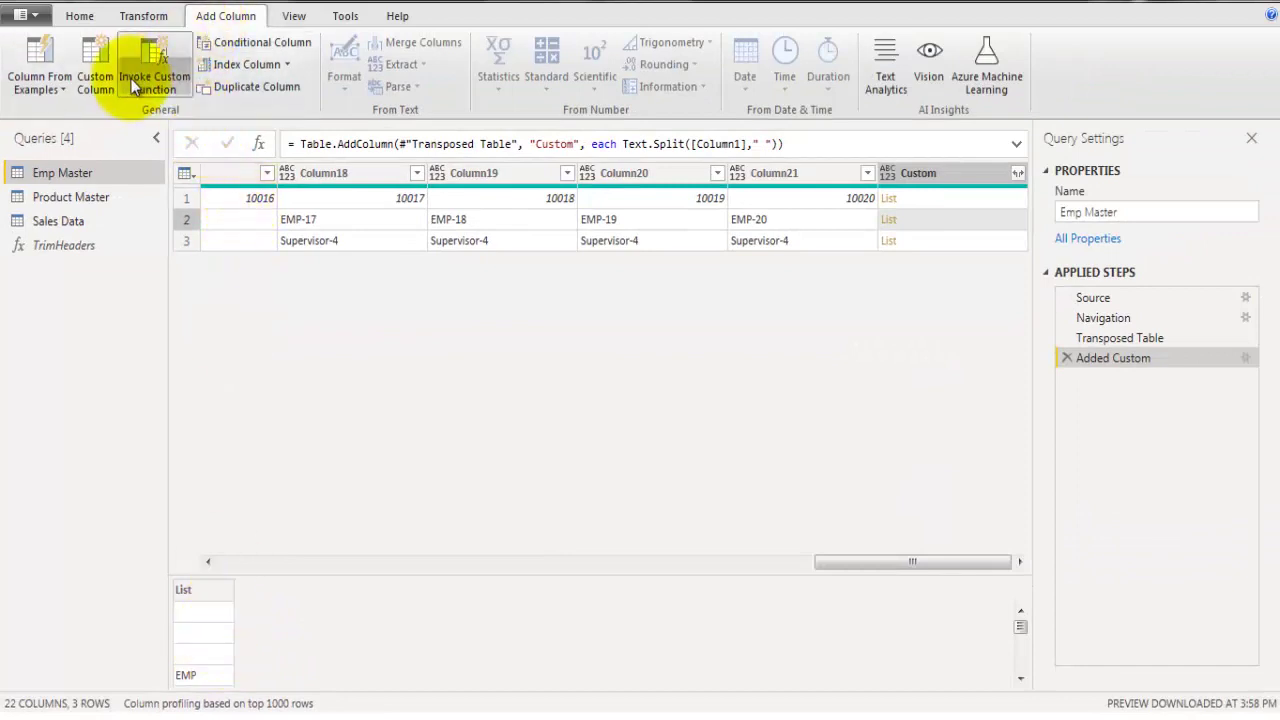
Enter the Custom.1 formula = List.Select([Custom], each _<>"") in a new Custom Column dialog.
{"action": "left_click", "coordinate": [95, 65]}
{"action": "type", "text": "List.Select("}
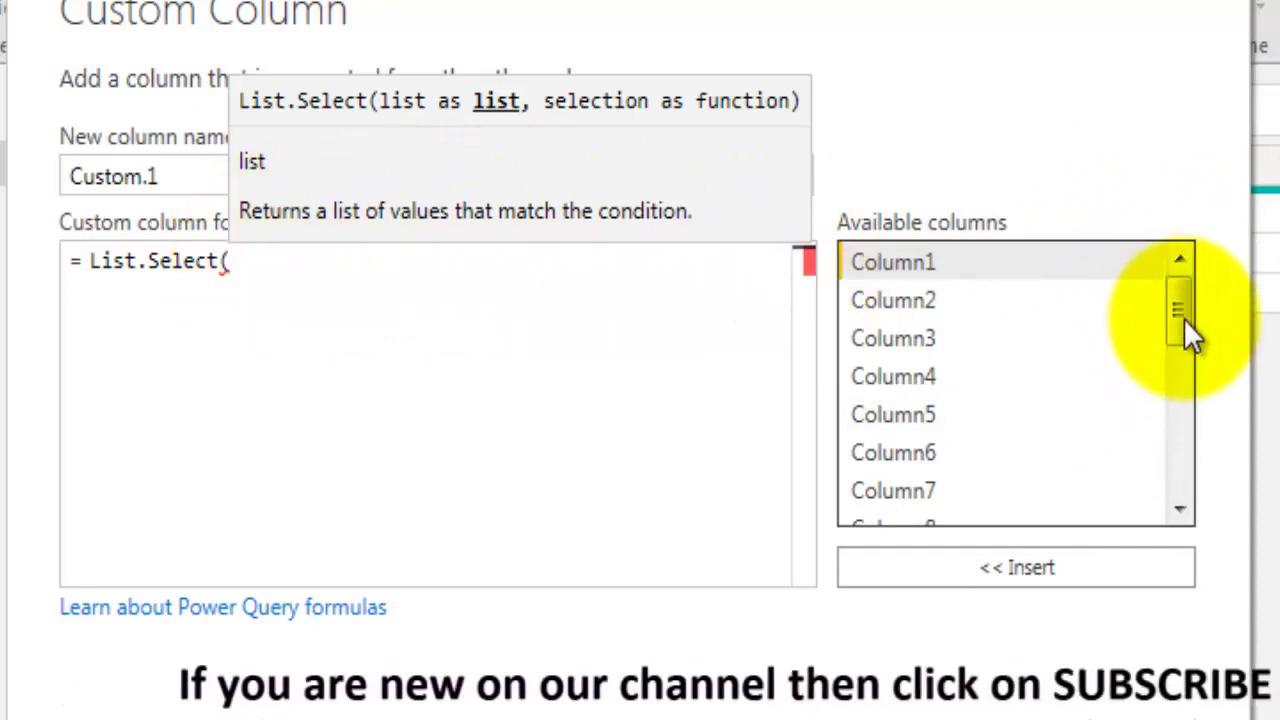
{"action": "left_click_drag", "start_coordinate": [1184, 318], "coordinate": [1176, 480]}
{"action": "double_click", "coordinate": [870, 512]}
{"action": "type", "text": ","}
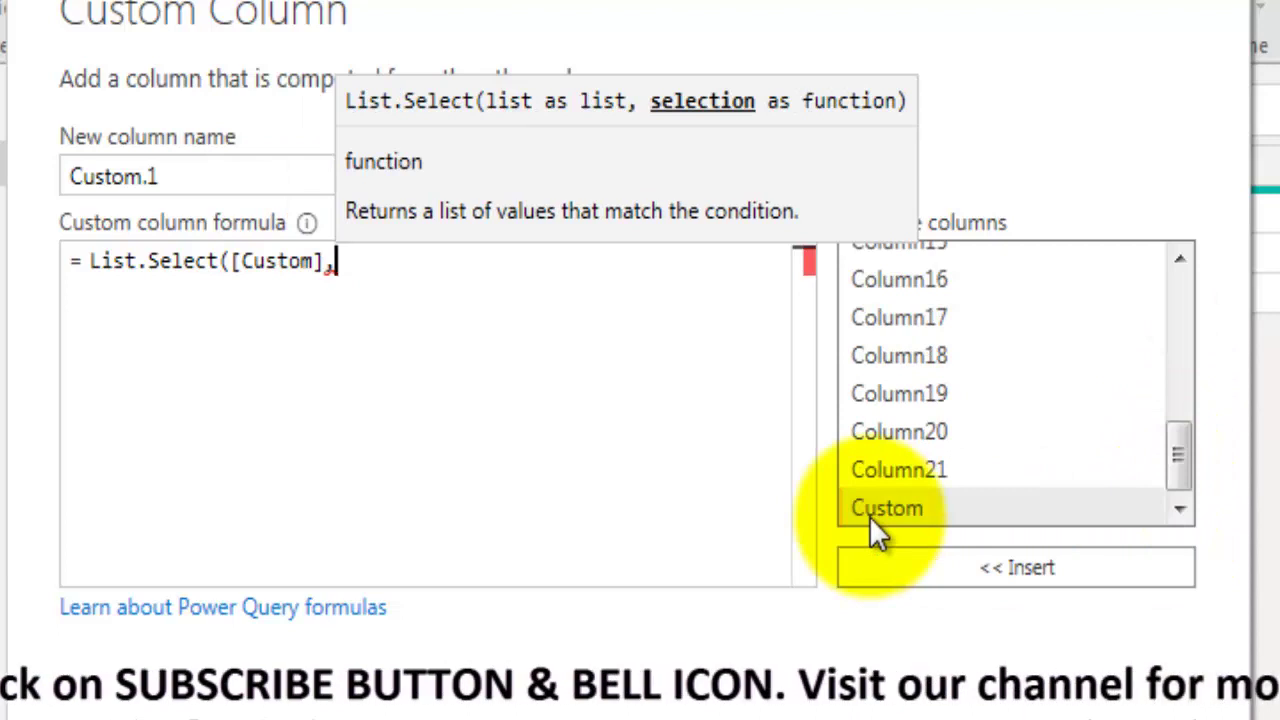
{"action": "type", "text": "ea"}
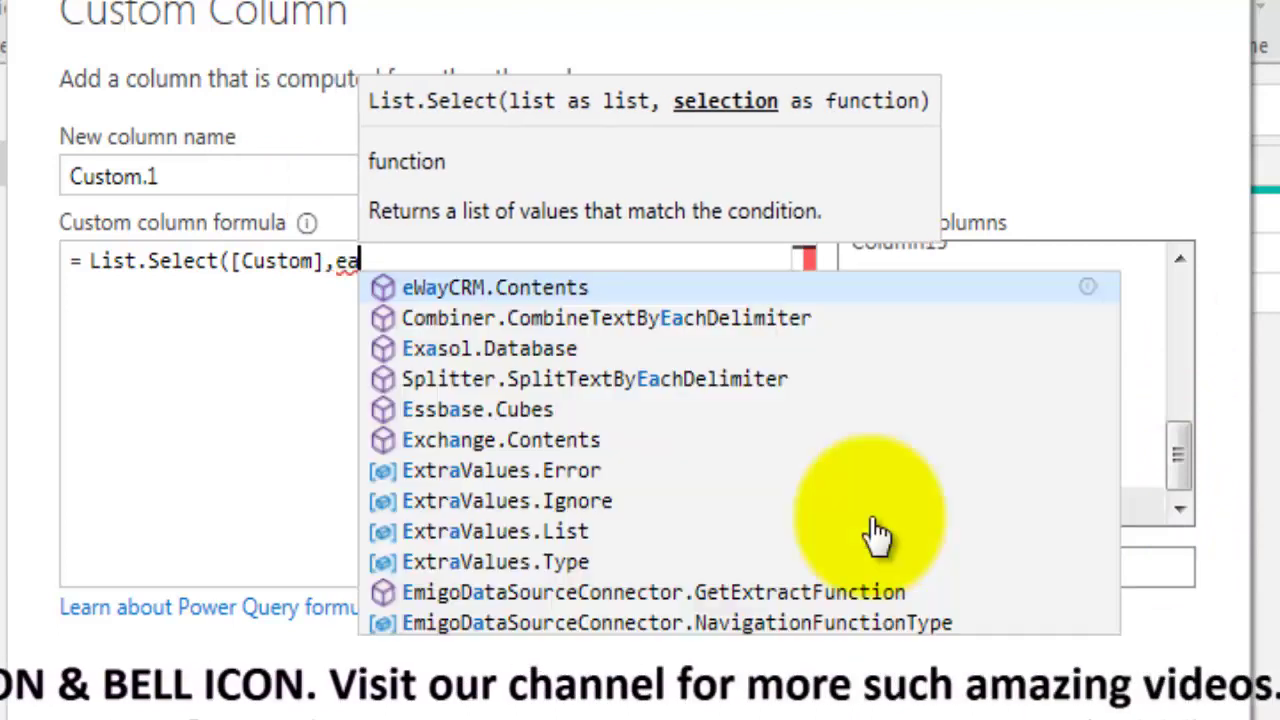
{"action": "type", "text": "ch _<>\"\""}
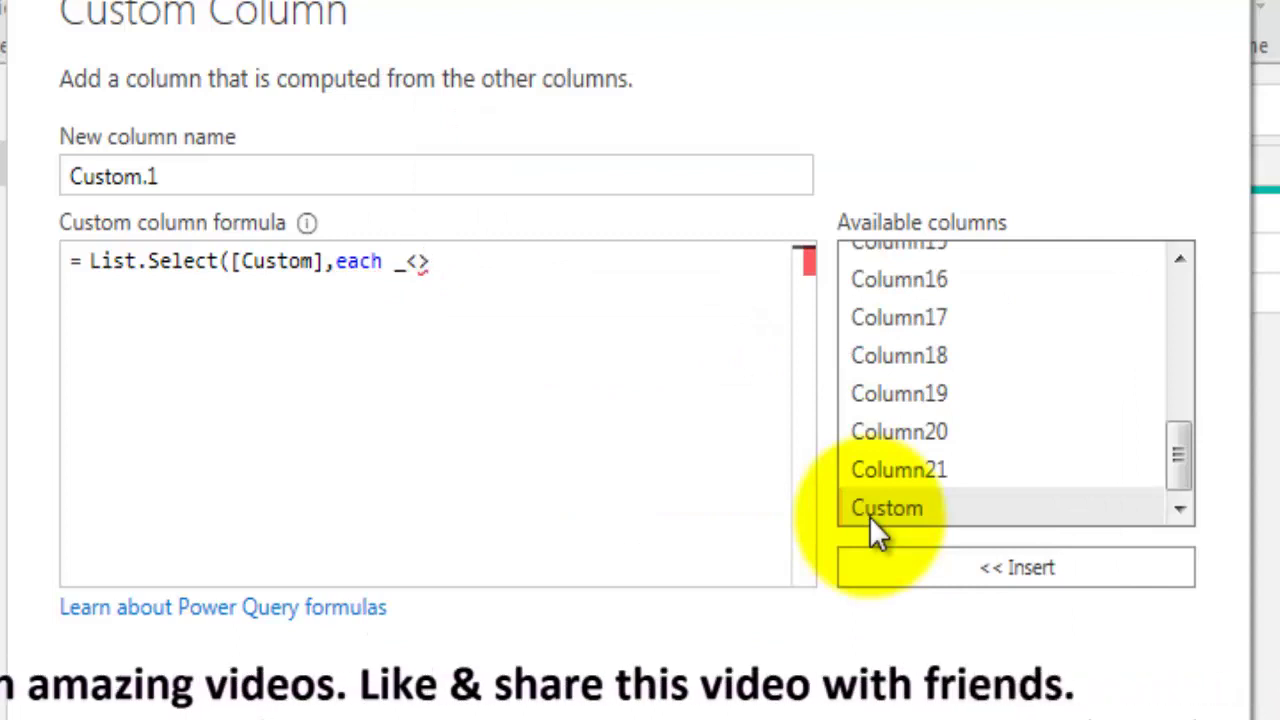
{"action": "type", "text": ")"}
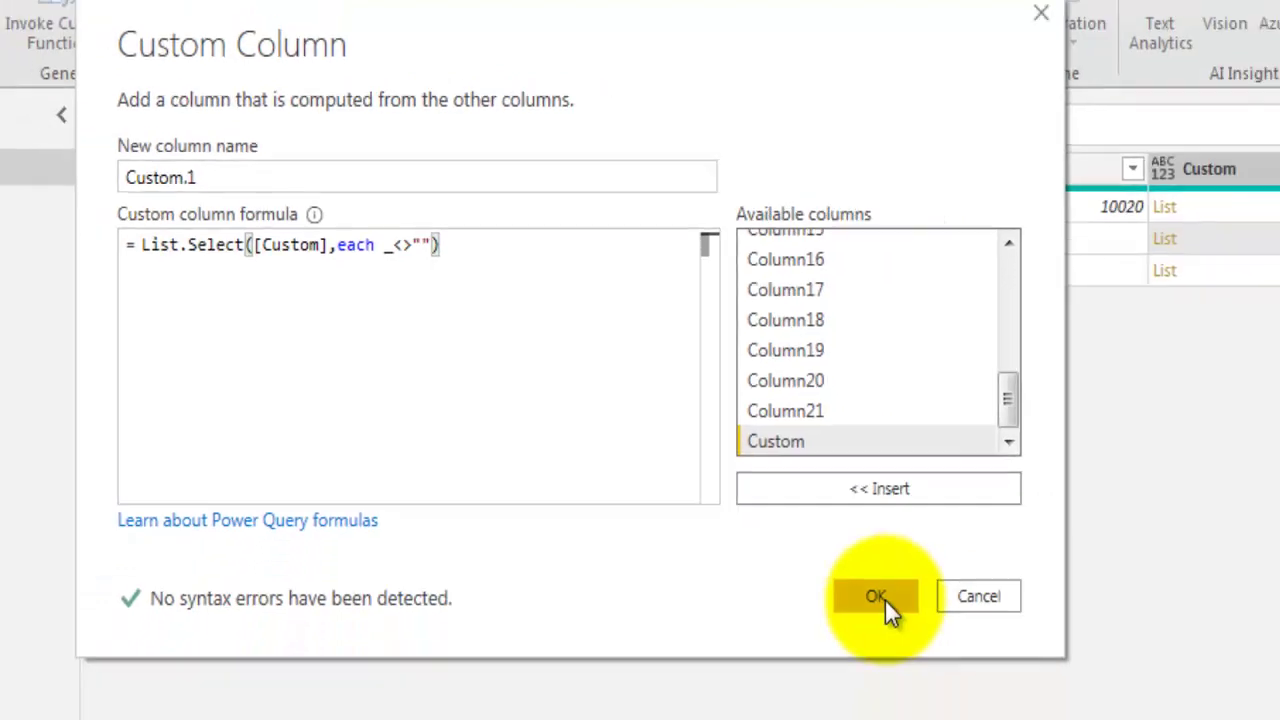
Create the Custom.1 column, then start a new column's formula with Text.Combine.
{"action": "left_click", "coordinate": [1012, 702]}
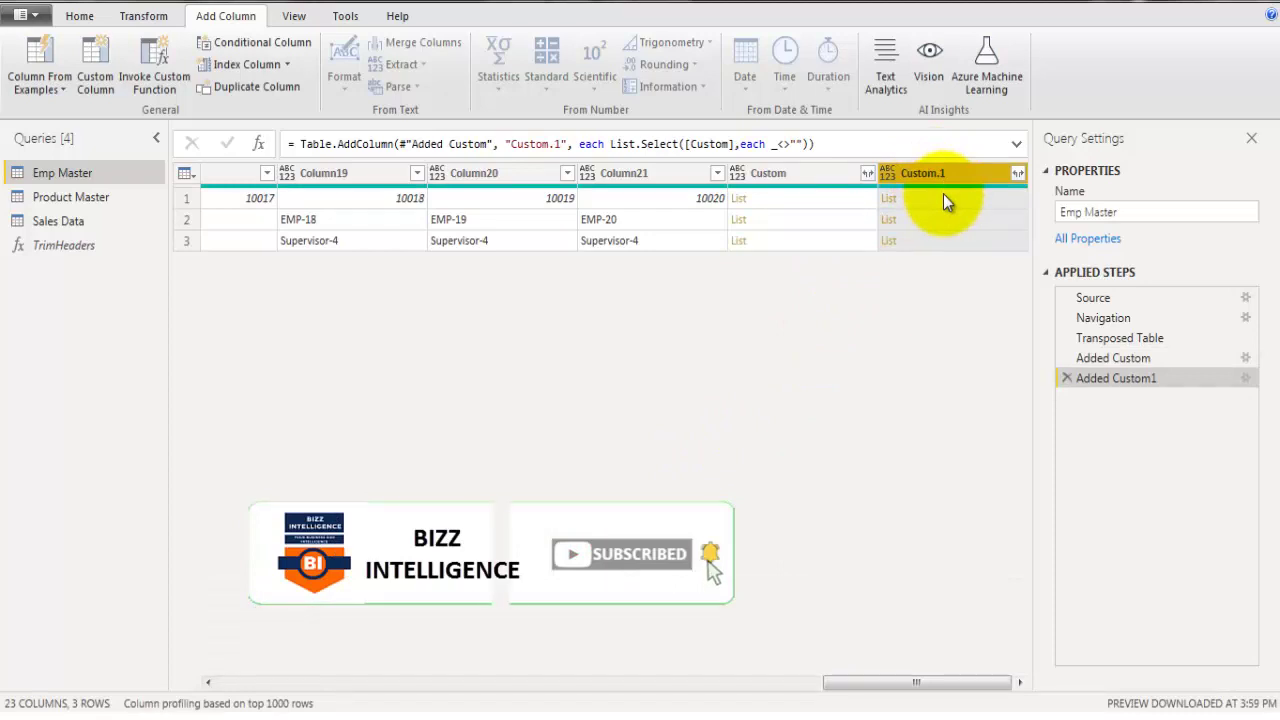
{"action": "left_click", "coordinate": [940, 197]}
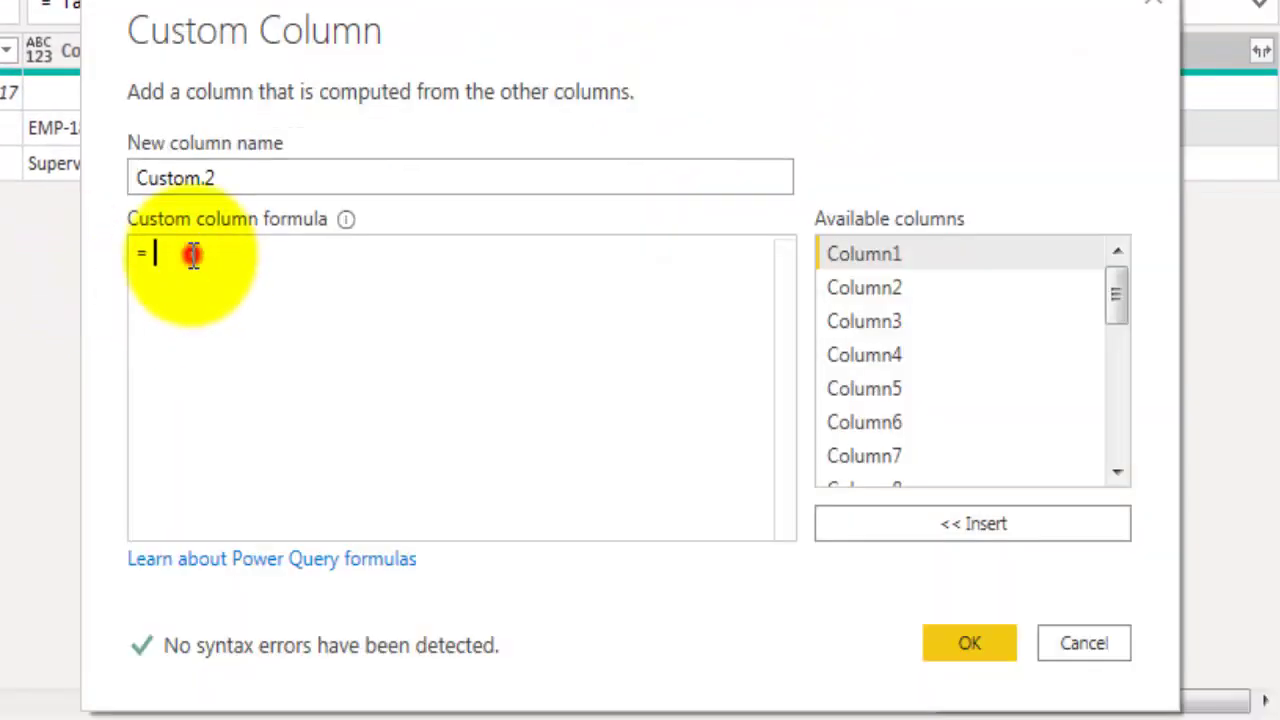
{"action": "left_click", "coordinate": [192, 254]}
{"action": "type", "text": "Text.Com"}
{"action": "left_click", "coordinate": [258, 277]}
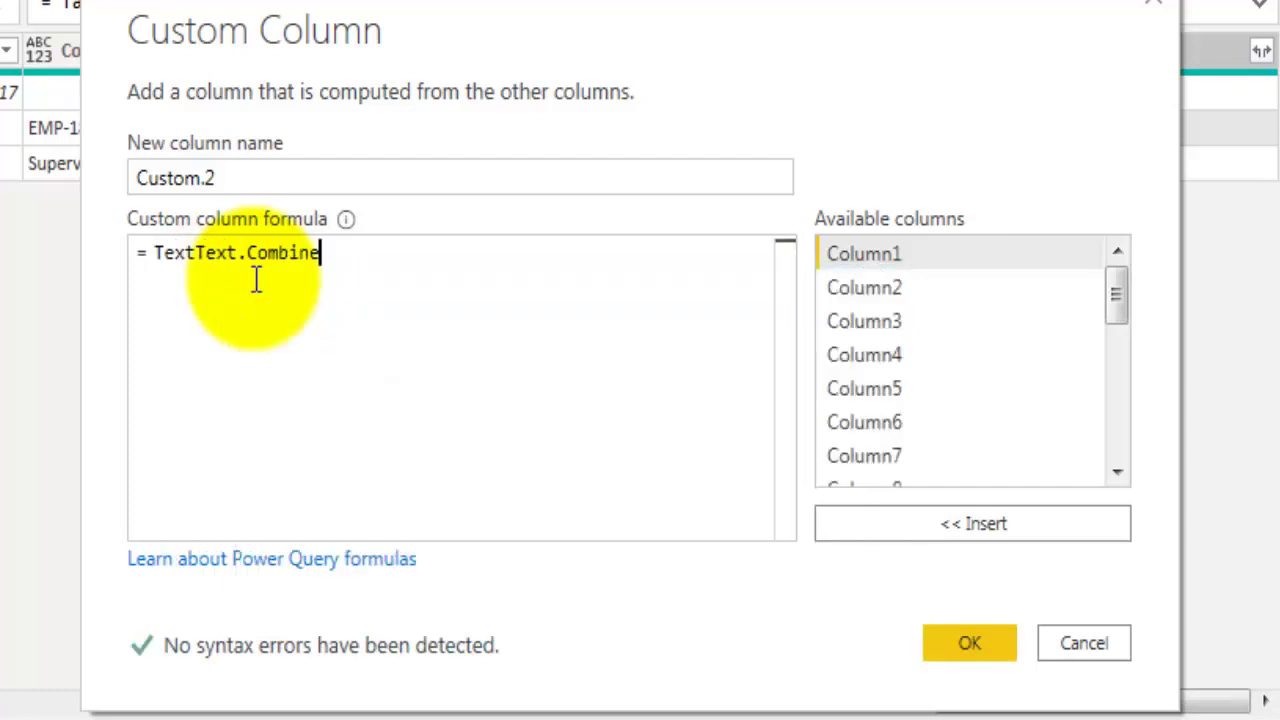
{"action": "left_click", "coordinate": [195, 254]}
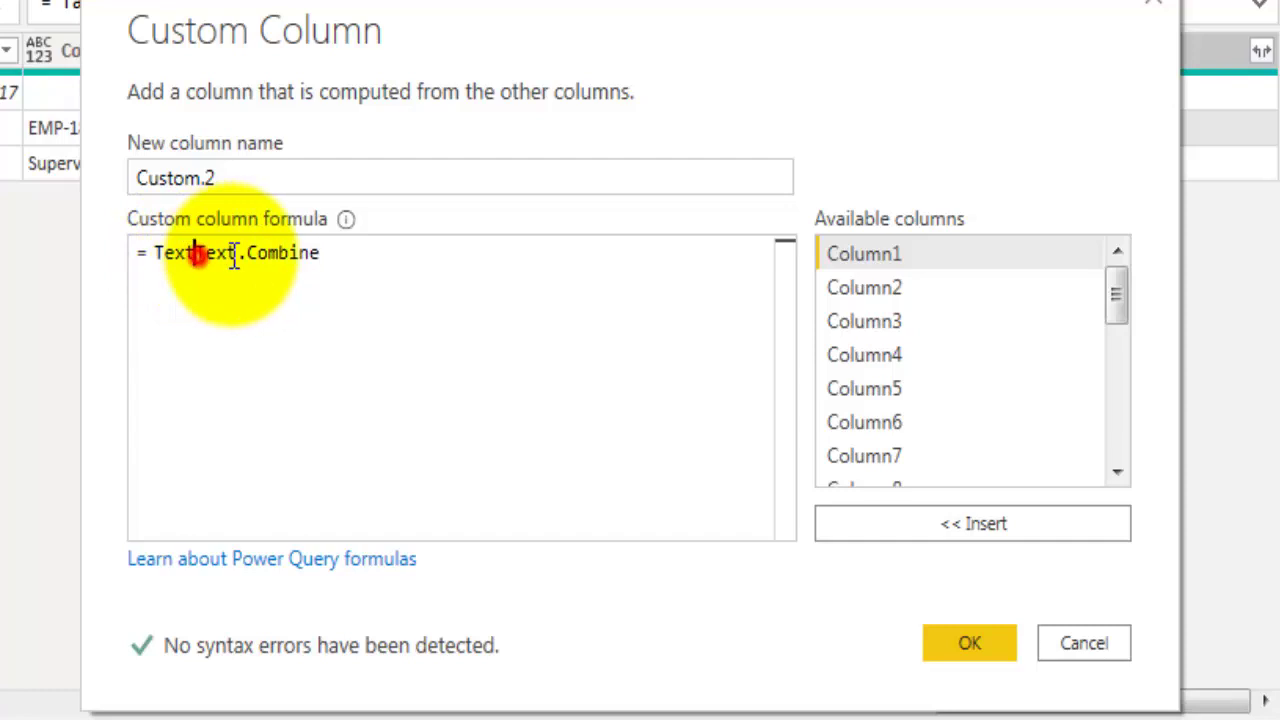
{"action": "key", "text": "Right"}
{"action": "key", "text": "Right"}
{"action": "key", "text": "Right"}
{"action": "key", "text": "Right"}
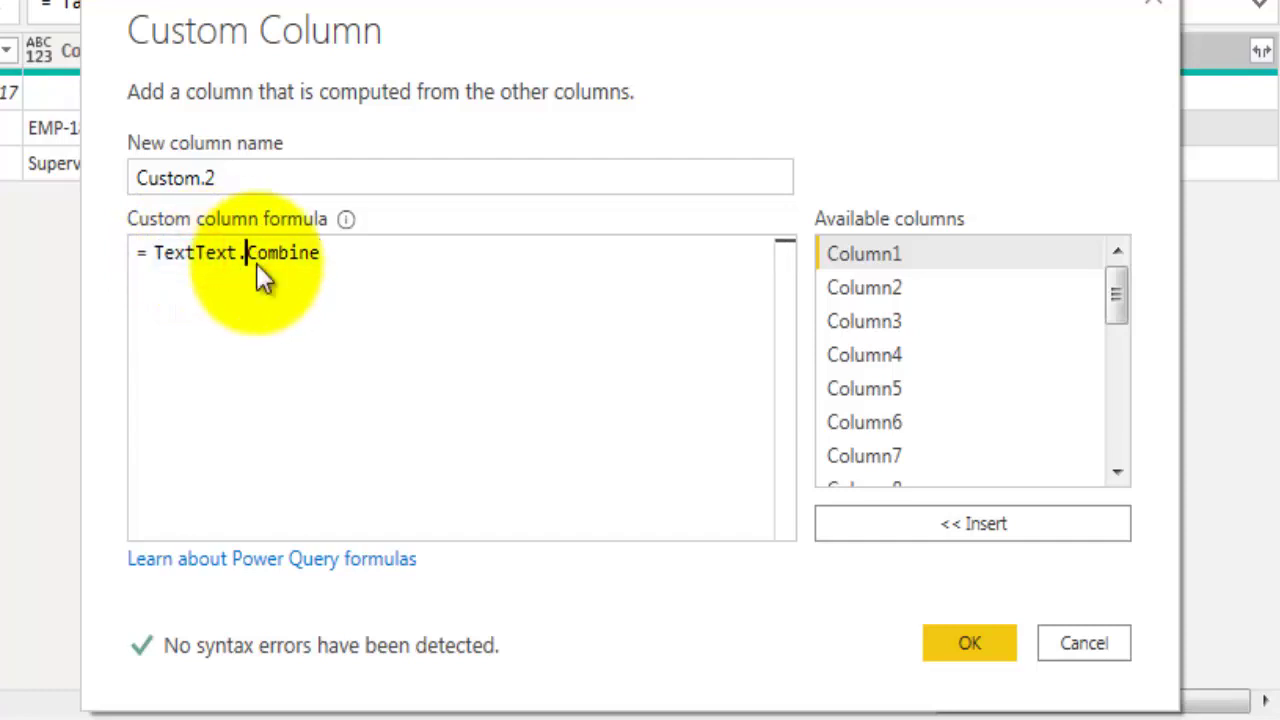
{"action": "key", "text": "Left"}
{"action": "key", "text": "Left"}
{"action": "key", "text": "Left"}
{"action": "key", "text": "BackSpace"}
{"action": "key", "text": "BackSpace"}
{"action": "key", "text": "BackSpace"}
{"action": "key", "text": "BackSpace"}
Finish the formula as Text.Combine([Custom.1], " ") and create the Custom.2 column.
{"action": "key", "text": "End"}
{"action": "type", "text": "("}
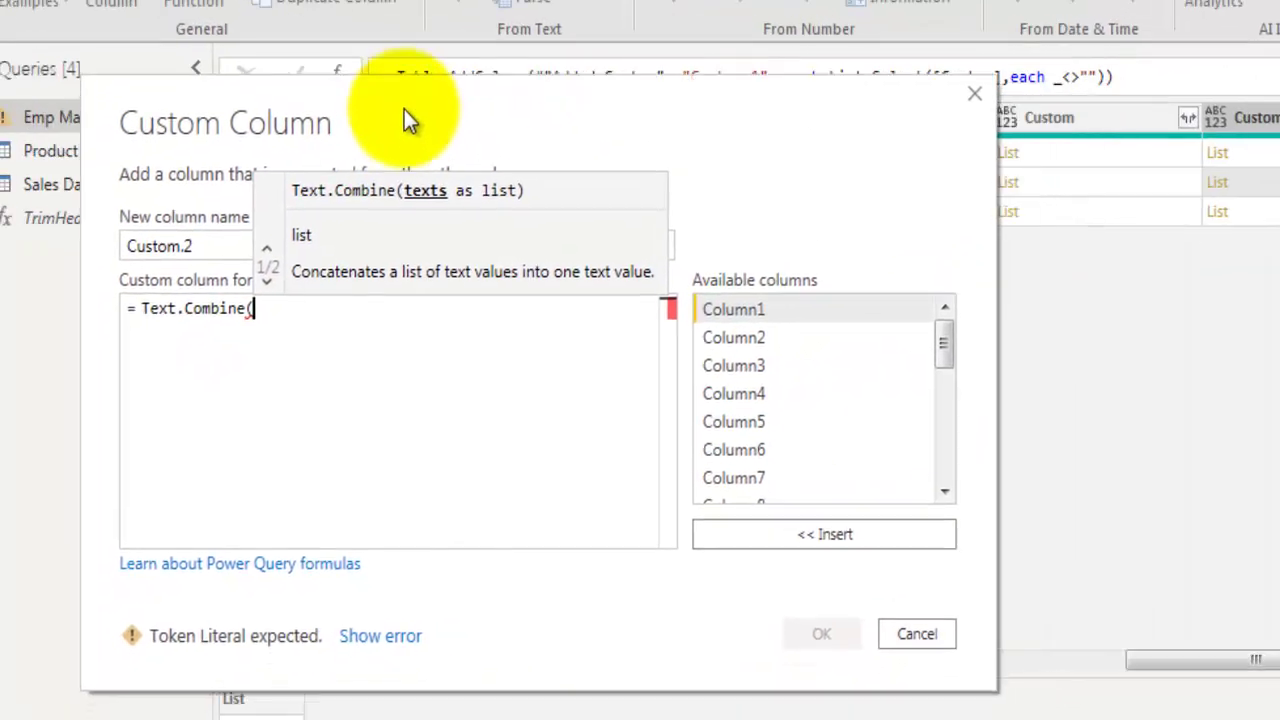
{"action": "left_click_drag", "start_coordinate": [410, 120], "coordinate": [410, 100]}
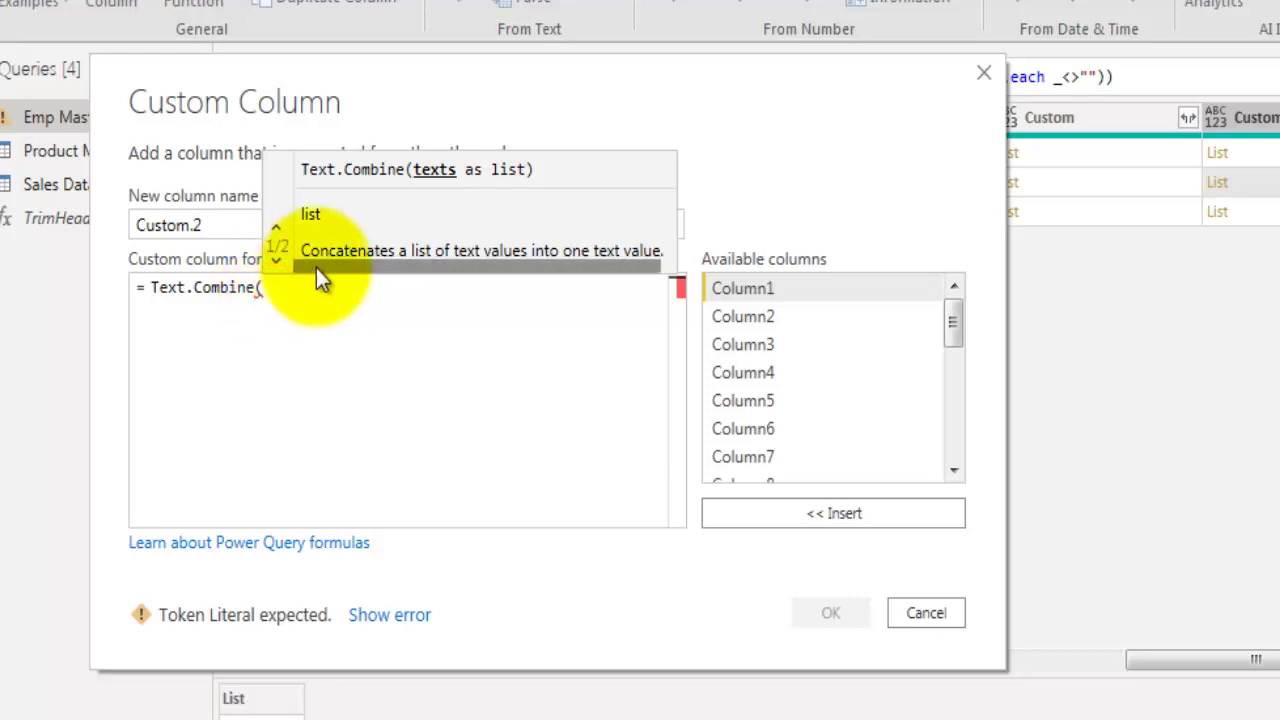
{"action": "left_click_drag", "start_coordinate": [960, 343], "coordinate": [956, 494]}
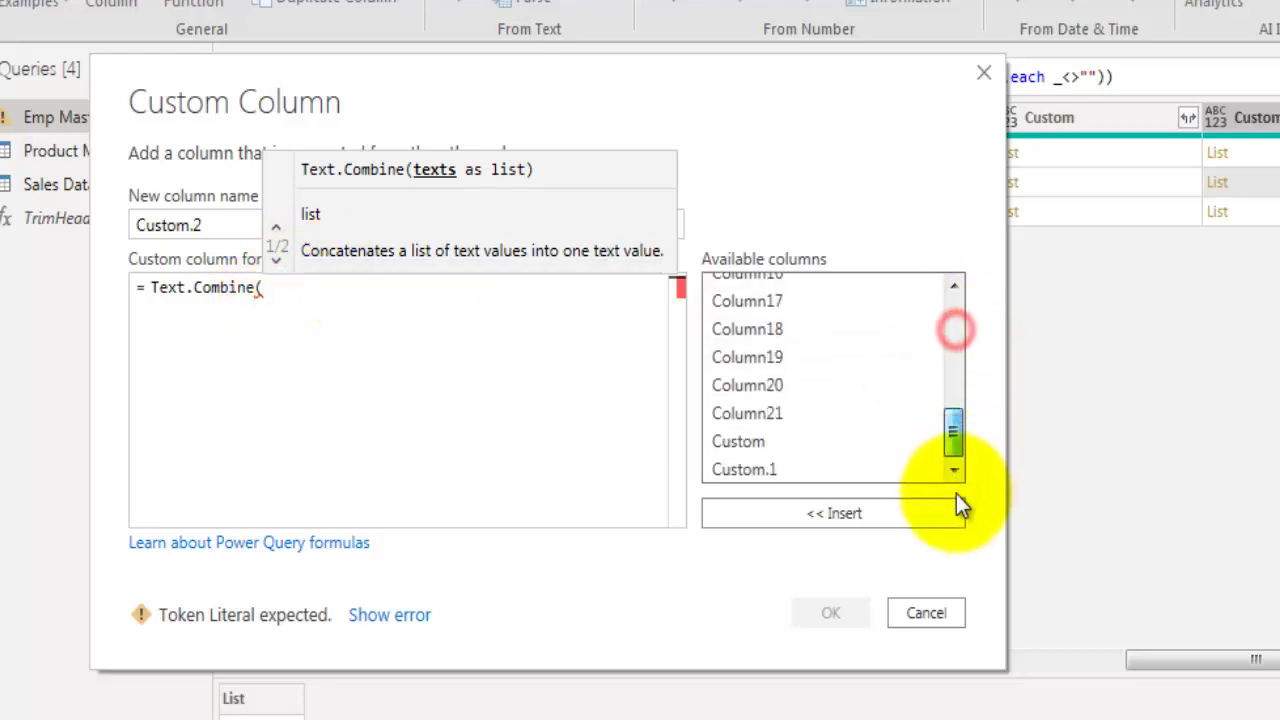
{"action": "double_click", "coordinate": [765, 471]}
{"action": "type", "text": ","}
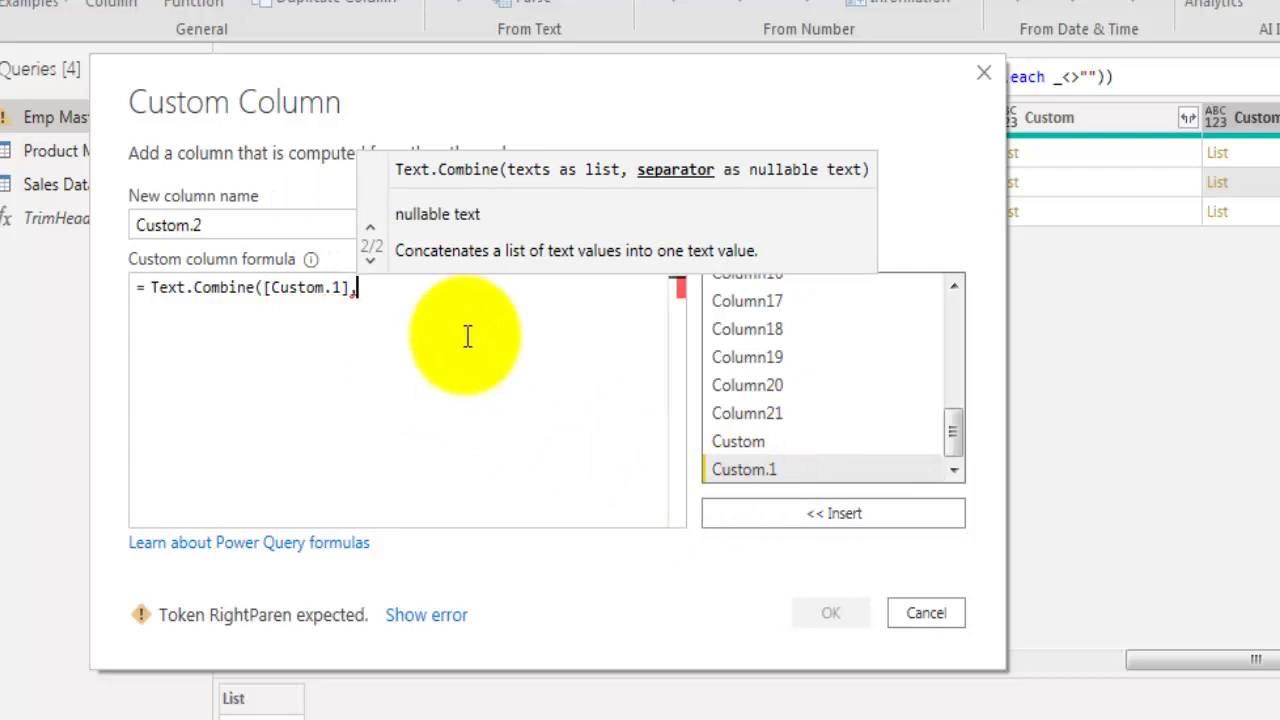
{"action": "type", "text": "\" \")"}
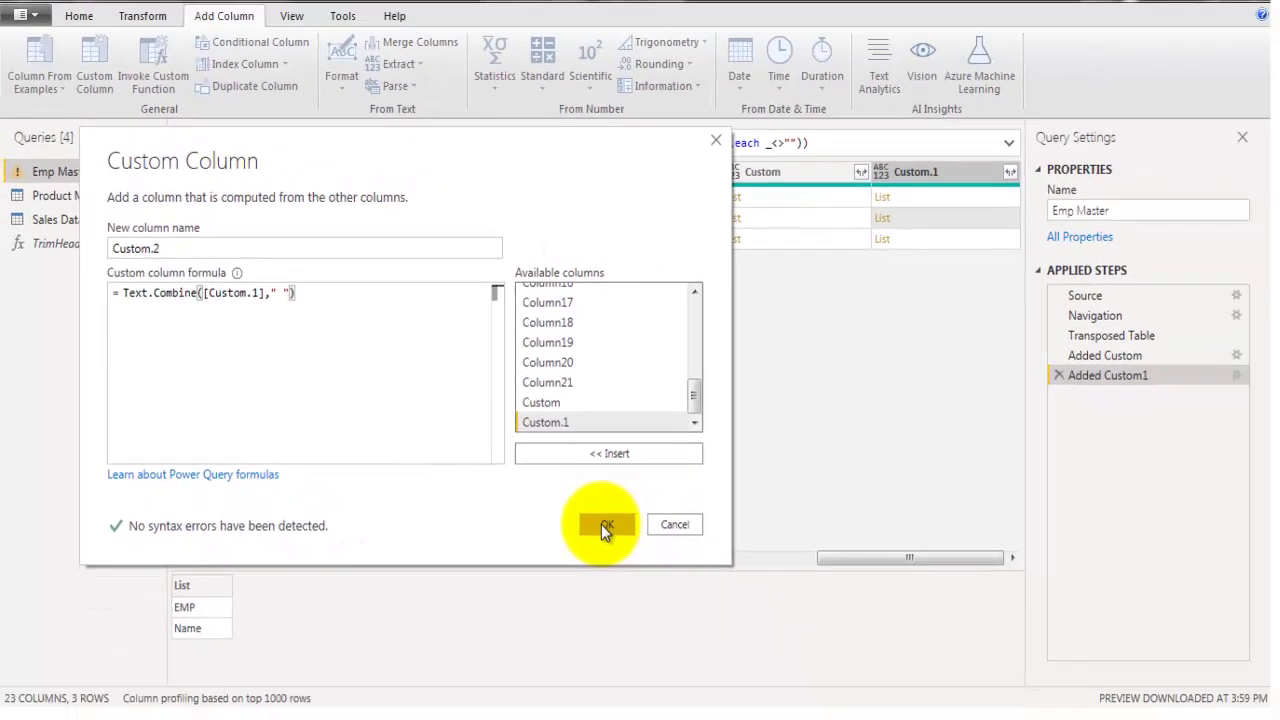
{"action": "left_click", "coordinate": [601, 524]}
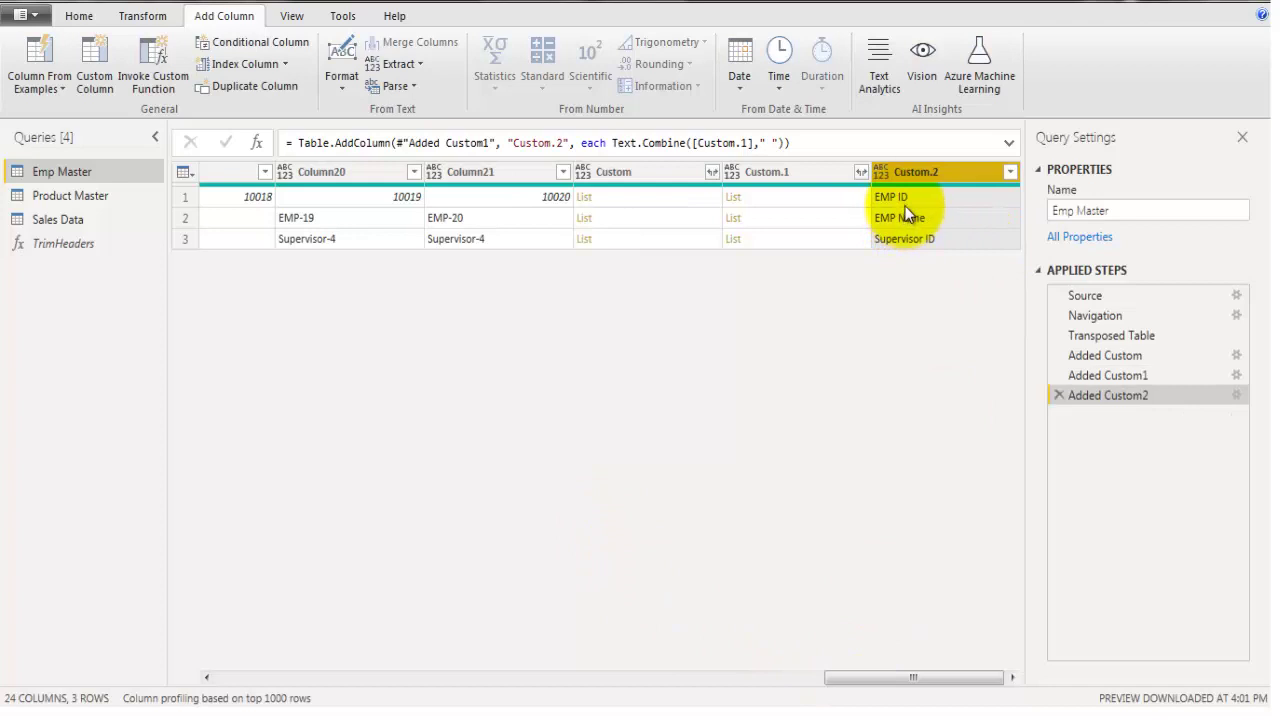
Remove the Custom and Custom.1 helper columns from Emp Master.
{"action": "left_click", "coordinate": [640, 167]}
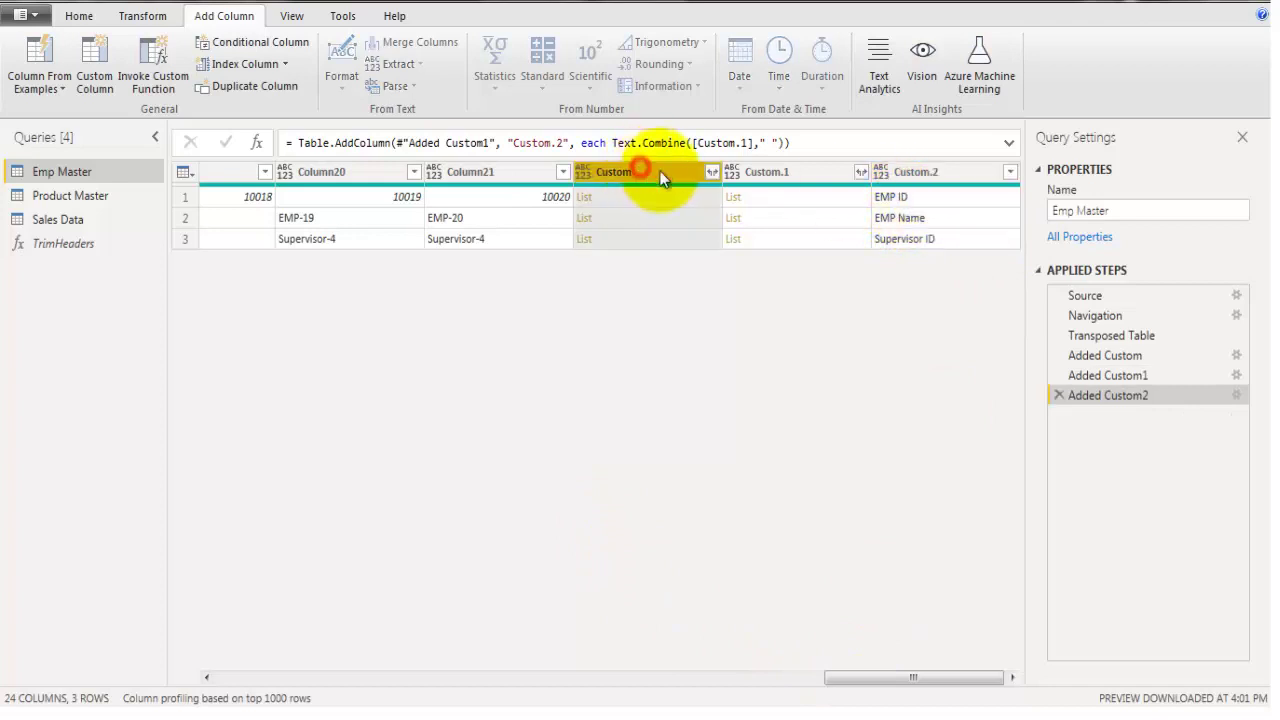
{"action": "left_click", "coordinate": [771, 170], "text": "shift"}
{"action": "right_click", "coordinate": [774, 170]}
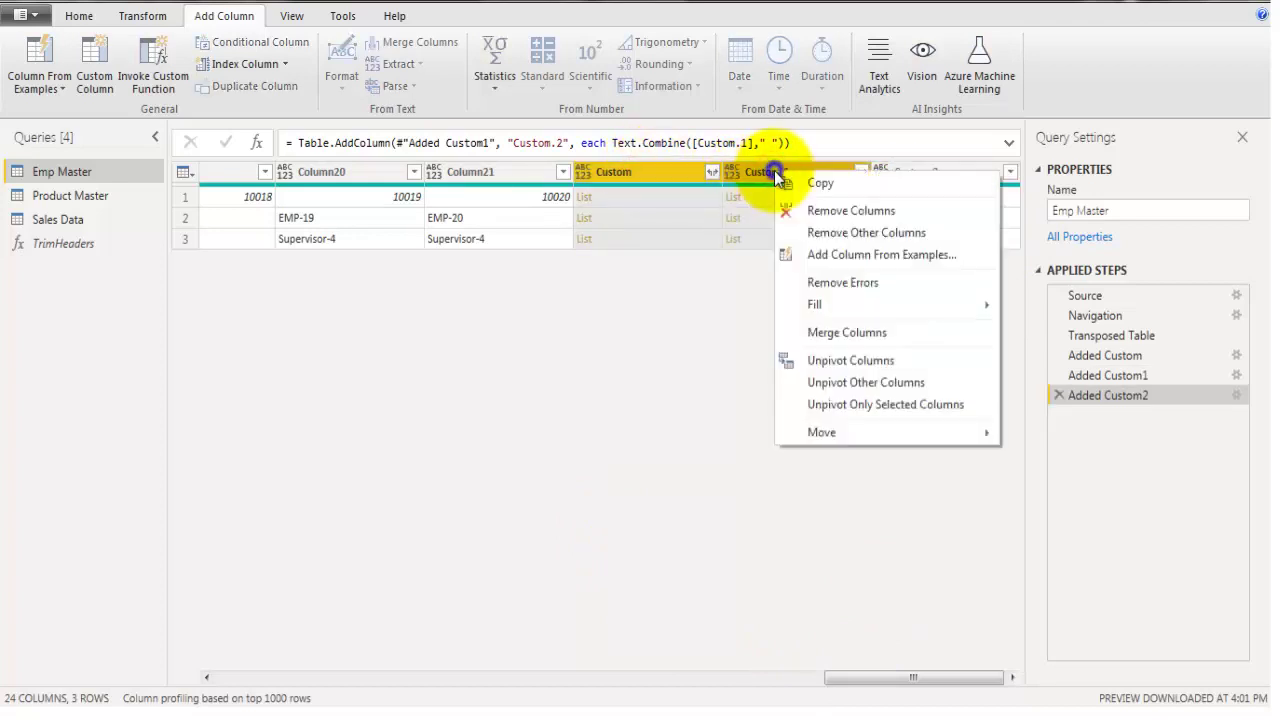
{"action": "left_click", "coordinate": [825, 207]}
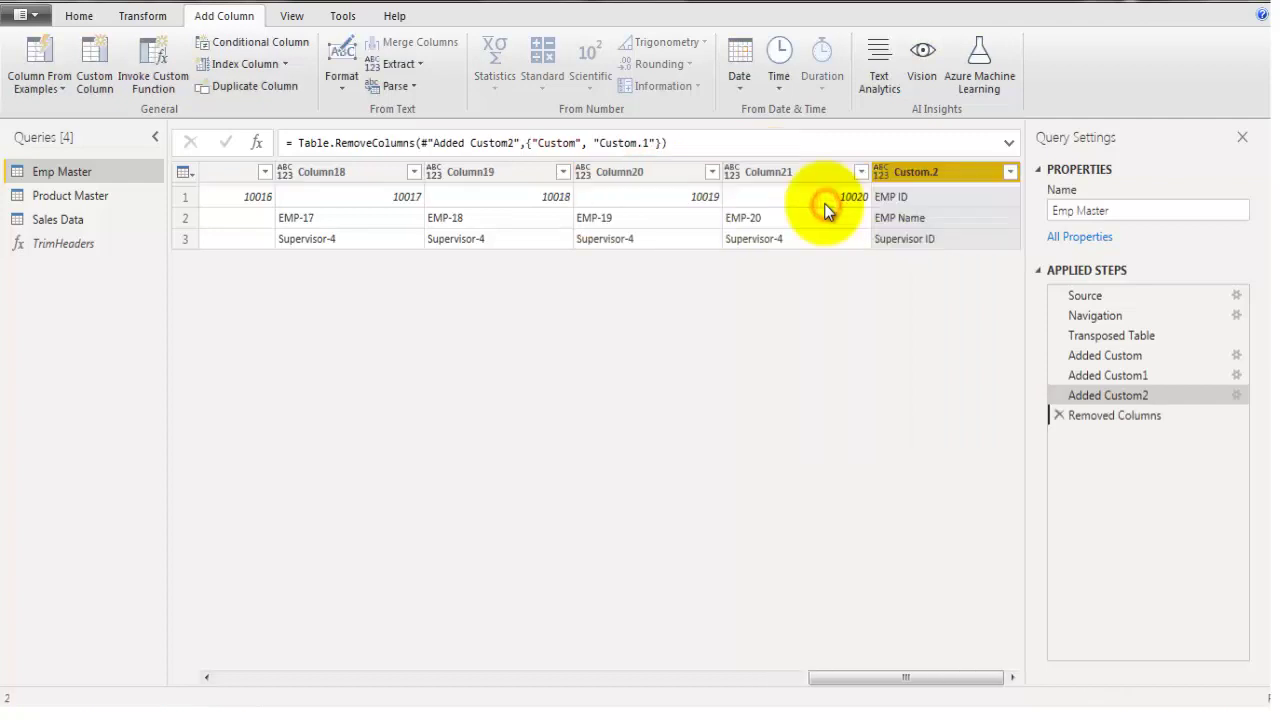
Move the Custom.2 column to the beginning of the table.
{"action": "right_click", "coordinate": [937, 172]}
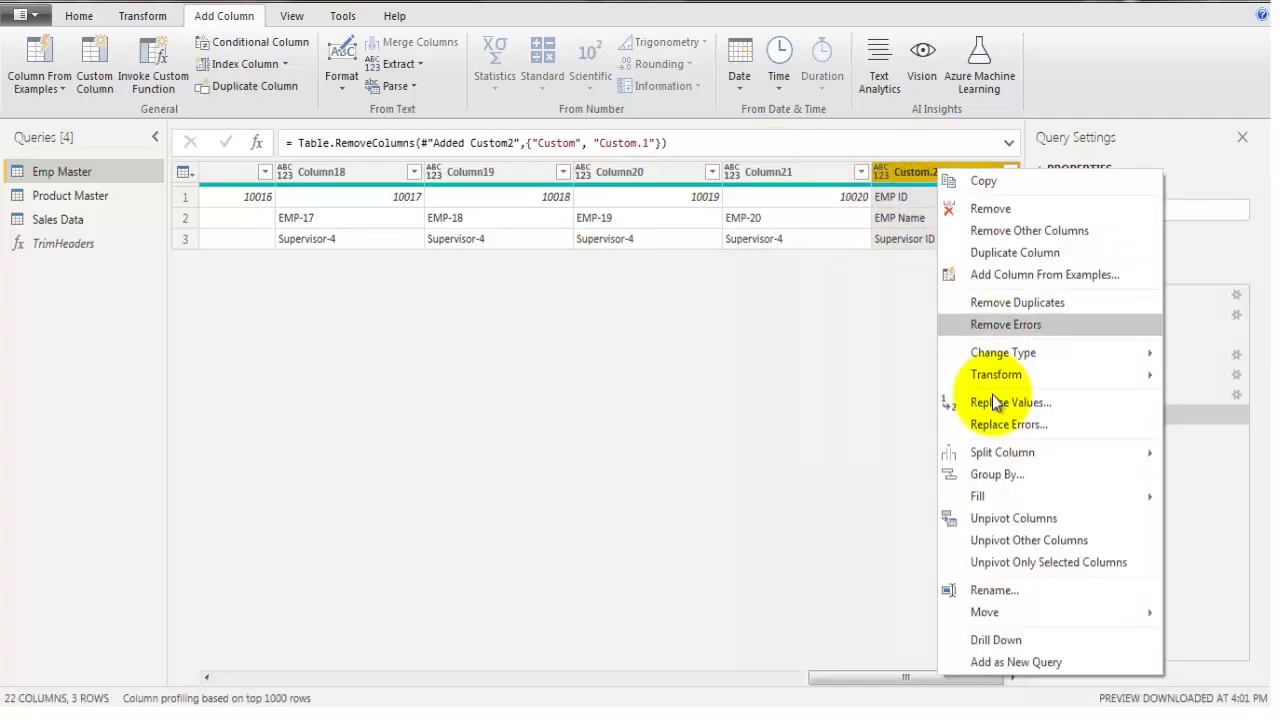
{"action": "mouse_move", "coordinate": [1003, 612]}
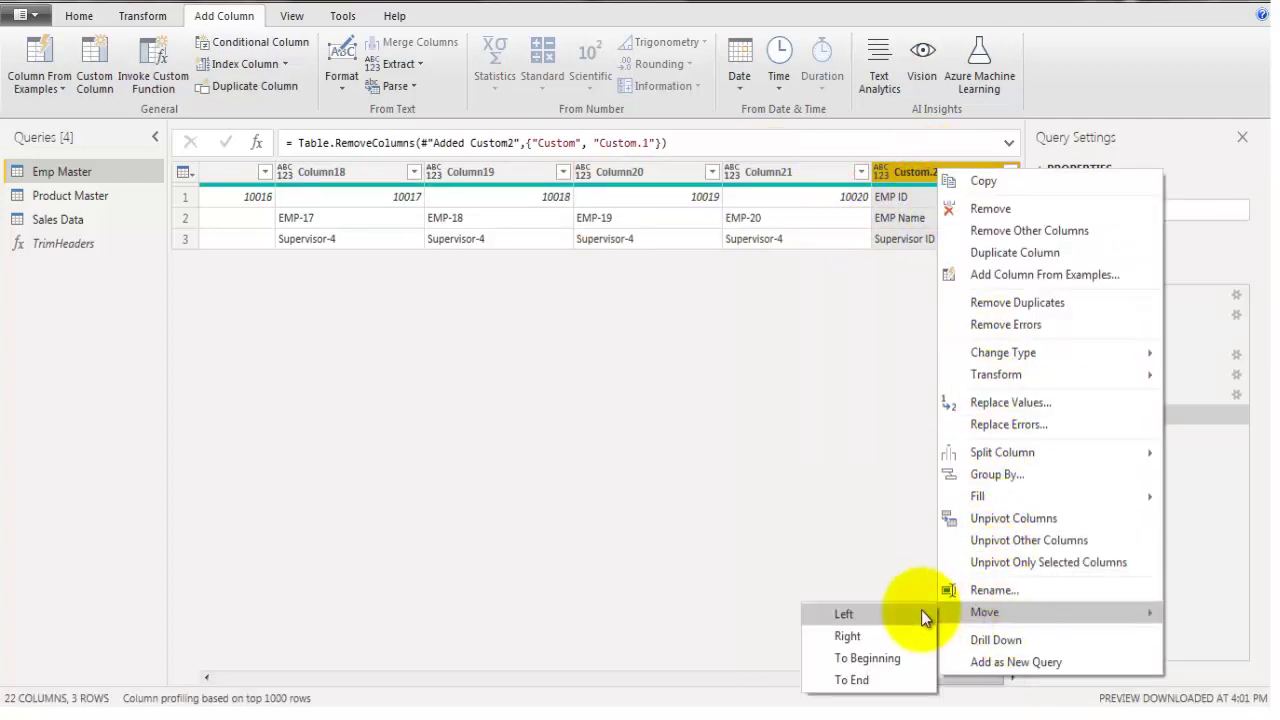
{"action": "left_click", "coordinate": [883, 660]}
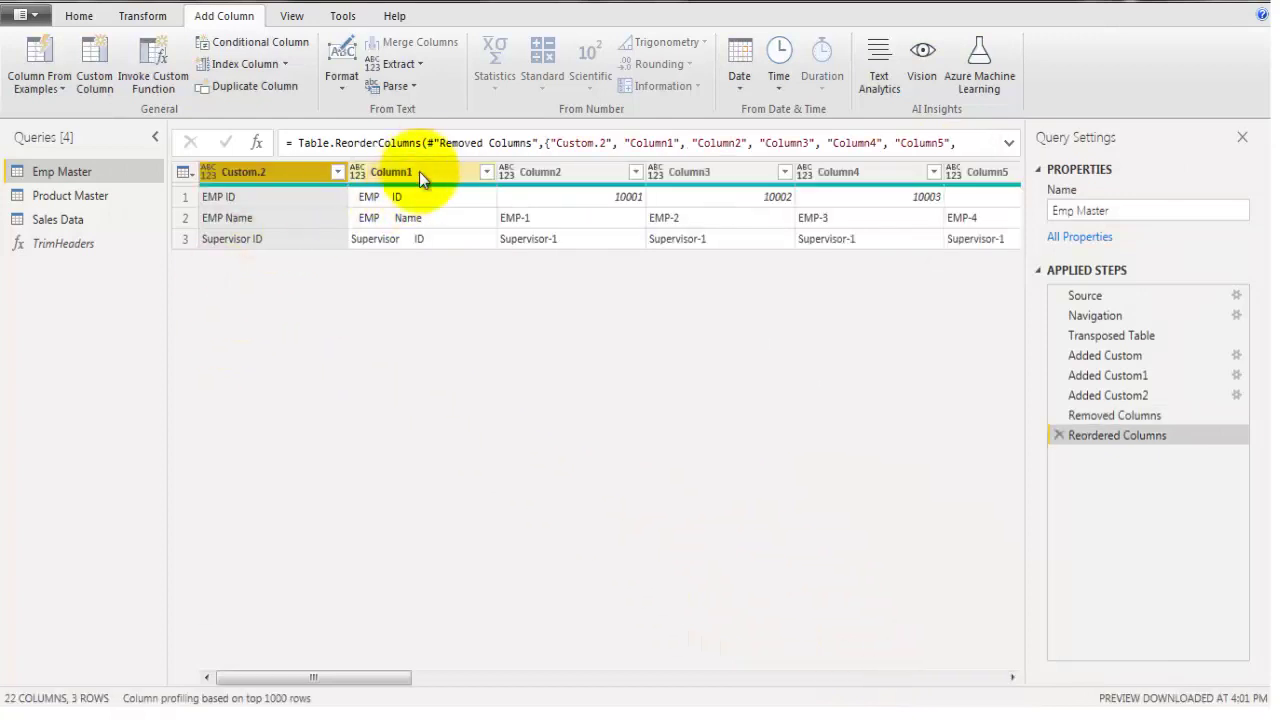
Remove the original Column1 from Emp Master.
{"action": "left_click", "coordinate": [426, 170]}
{"action": "right_click", "coordinate": [426, 172]}
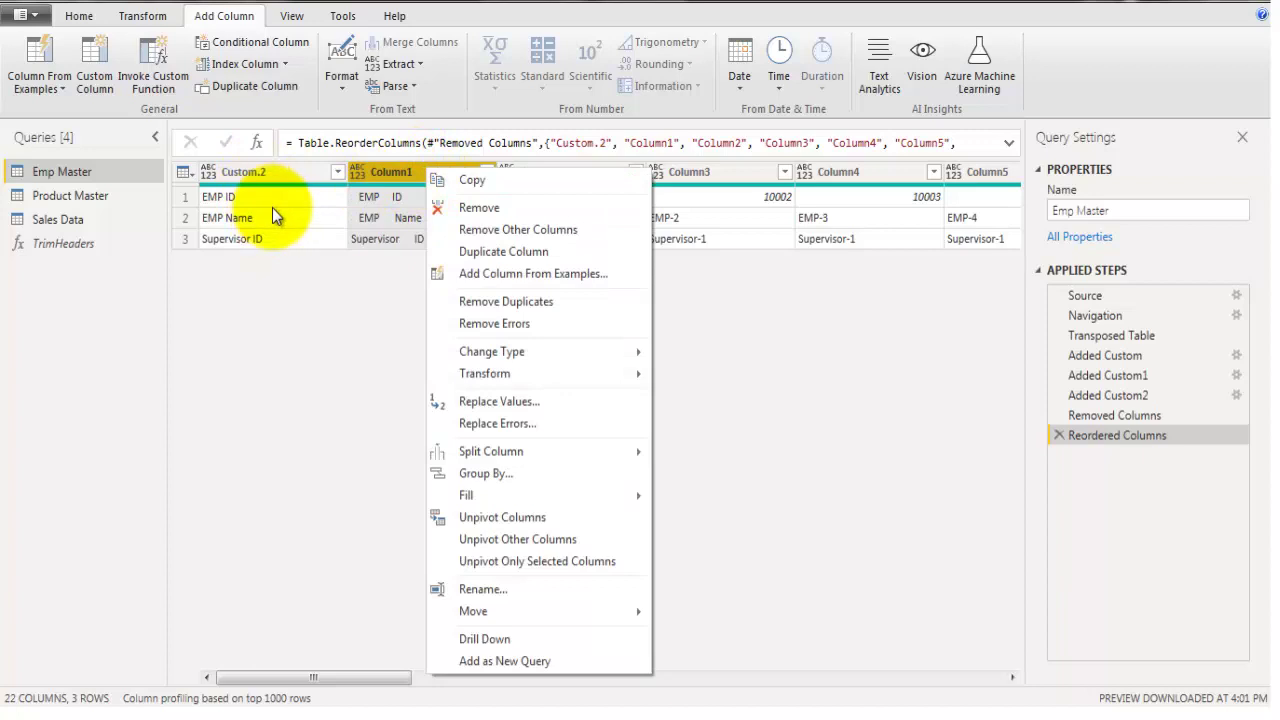
{"action": "left_click", "coordinate": [510, 208]}
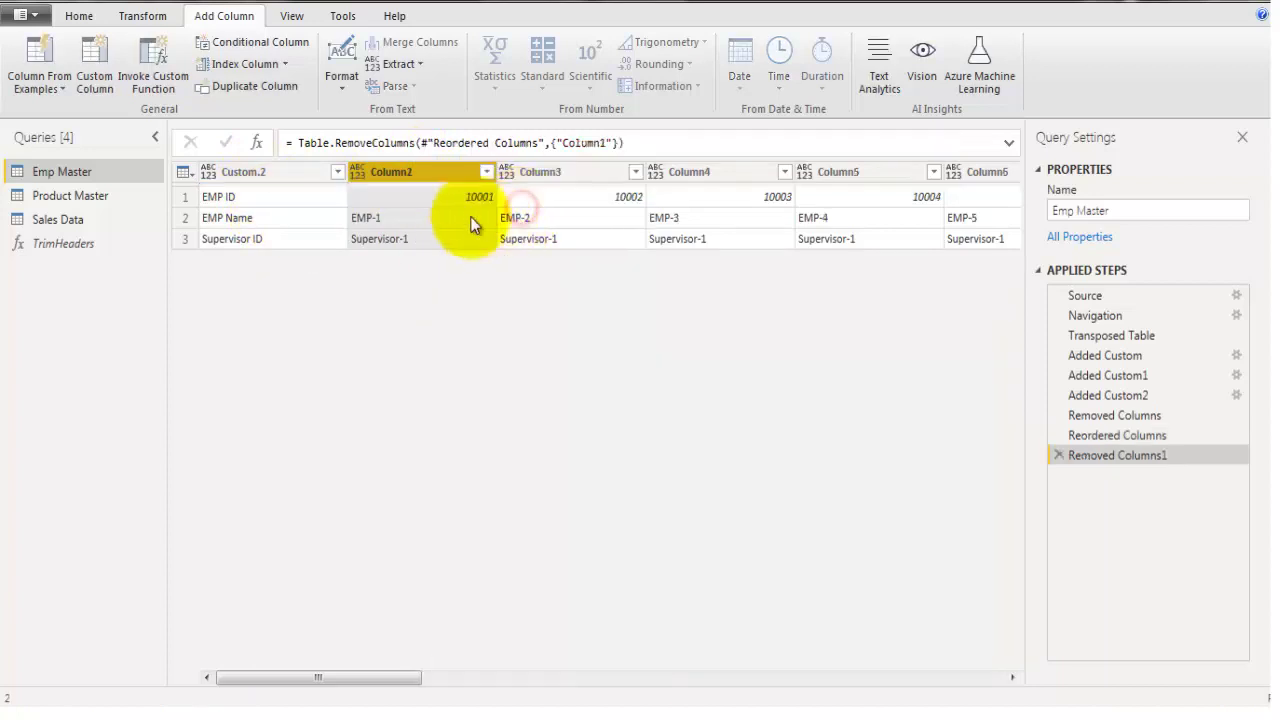
Transpose Emp Master back and promote the first row to headers EMP ID, EMP Name, Supervisor ID.
{"action": "left_click", "coordinate": [142, 16]}
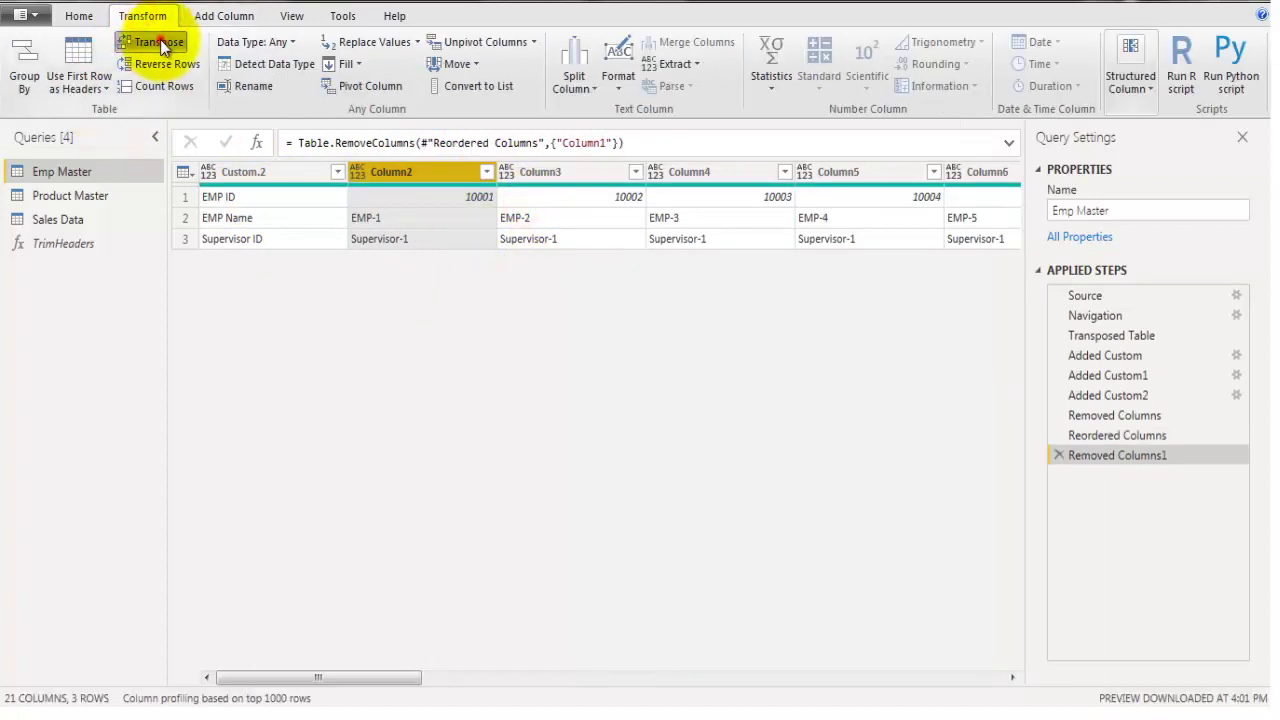
{"action": "left_click", "coordinate": [160, 44]}
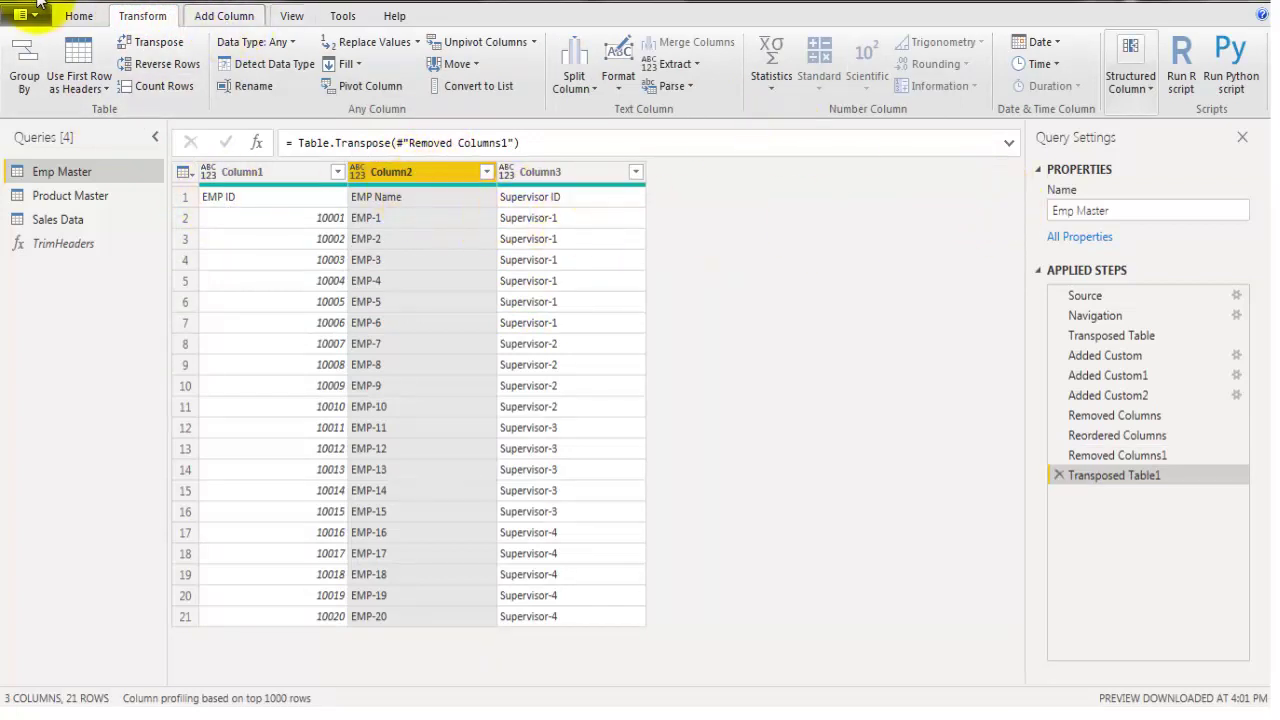
{"action": "left_click", "coordinate": [66, 16]}
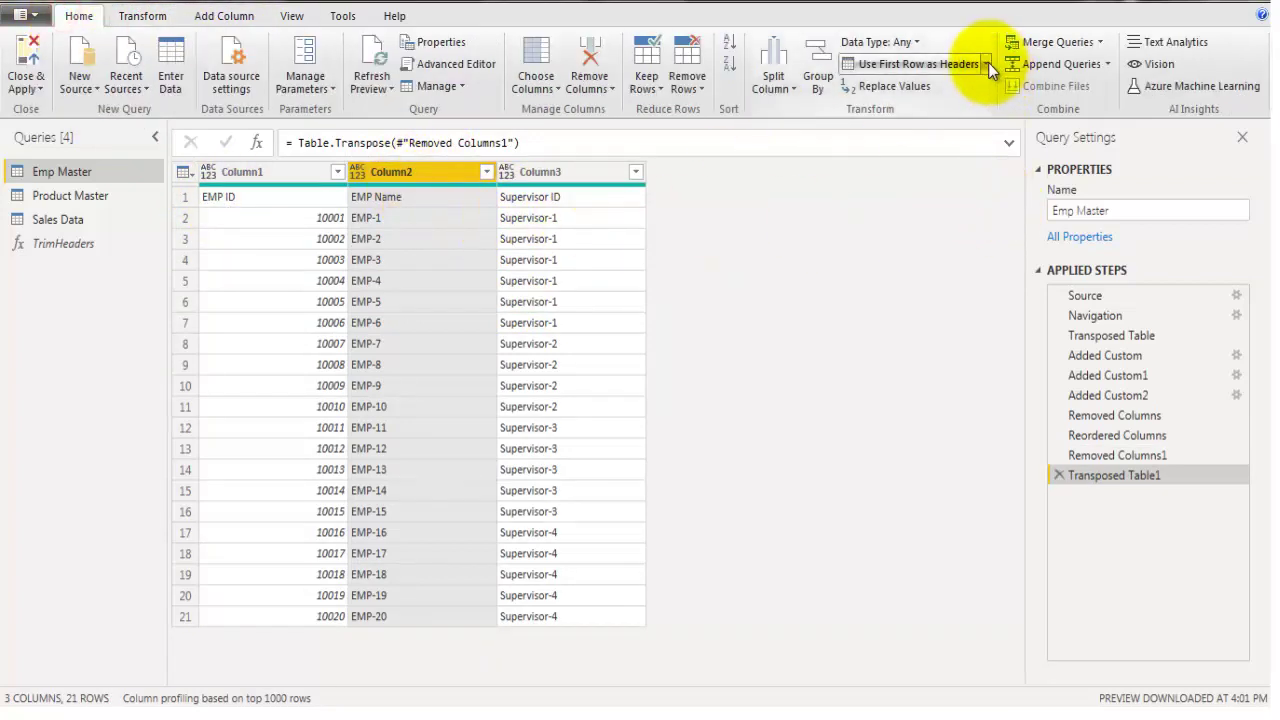
{"action": "left_click", "coordinate": [987, 64]}
{"action": "left_click", "coordinate": [958, 88]}
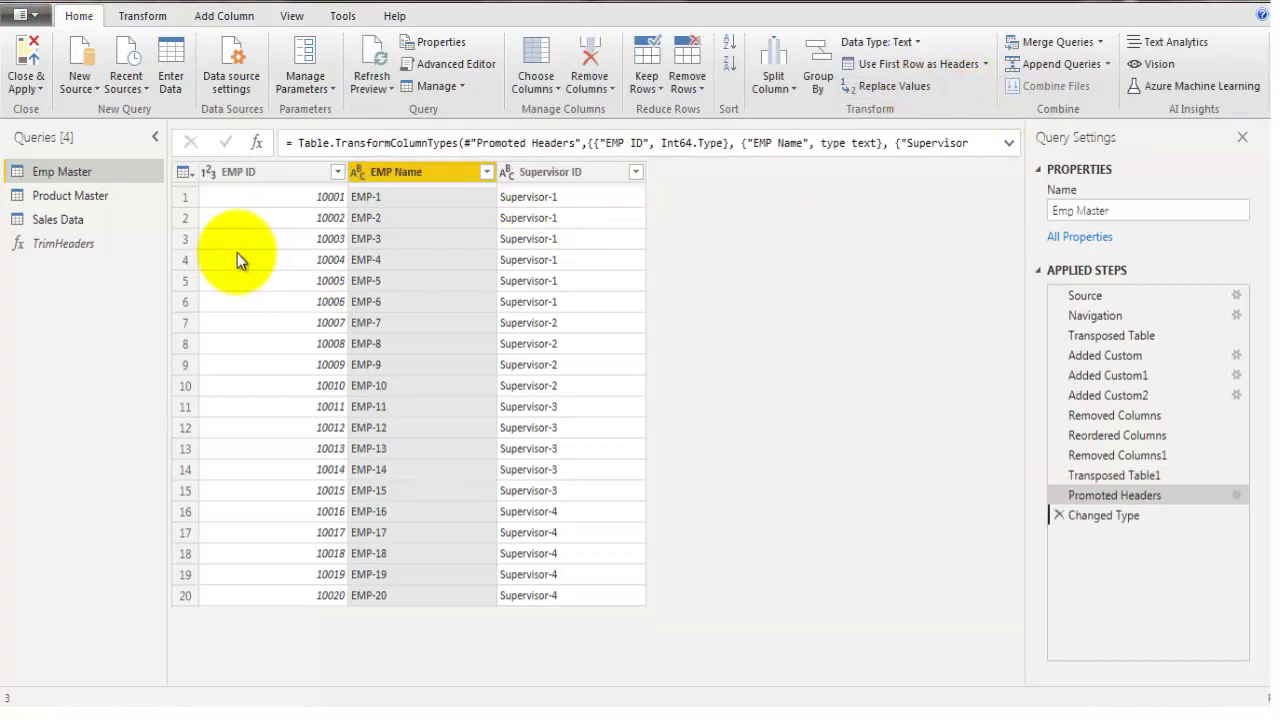
{"action": "left_click", "coordinate": [255, 180]}
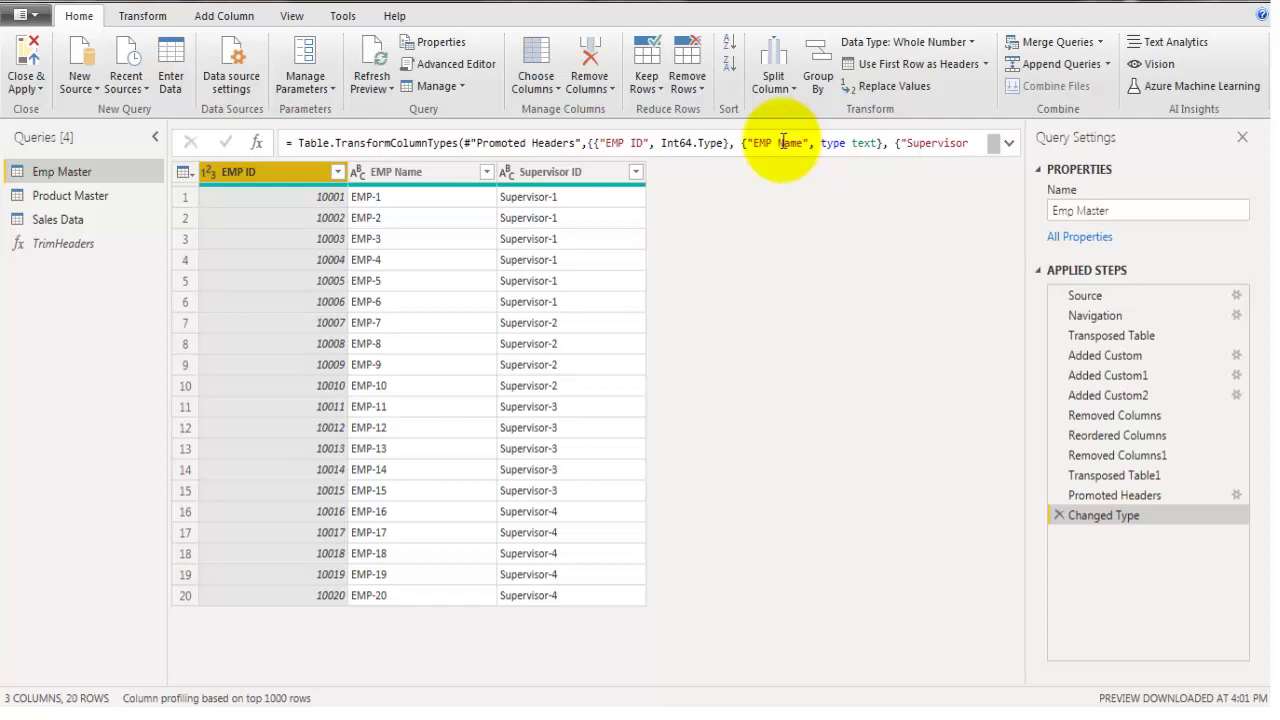
Walk through TrimHeaders' SplitText, RemoveSpace and ConcateHeaderText steps and ColHeader parameter in Advanced Editor.
{"action": "left_click", "coordinate": [46, 244]}
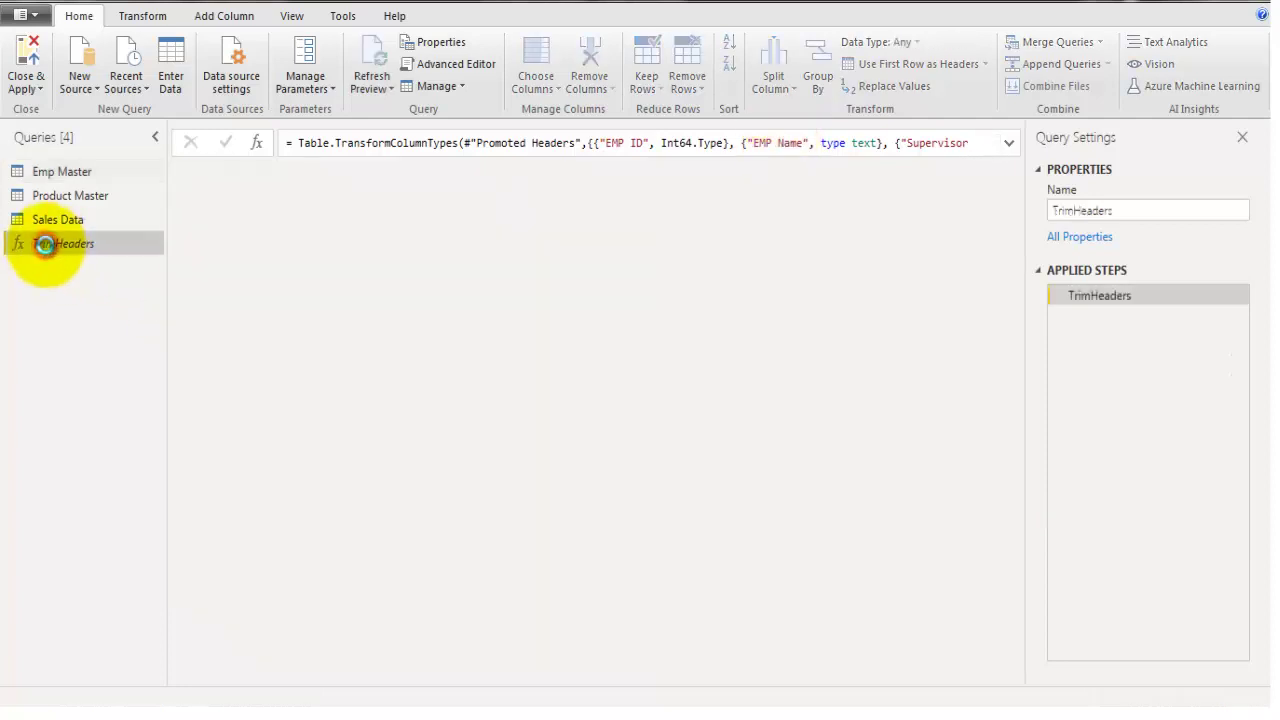
{"action": "left_click", "coordinate": [450, 70]}
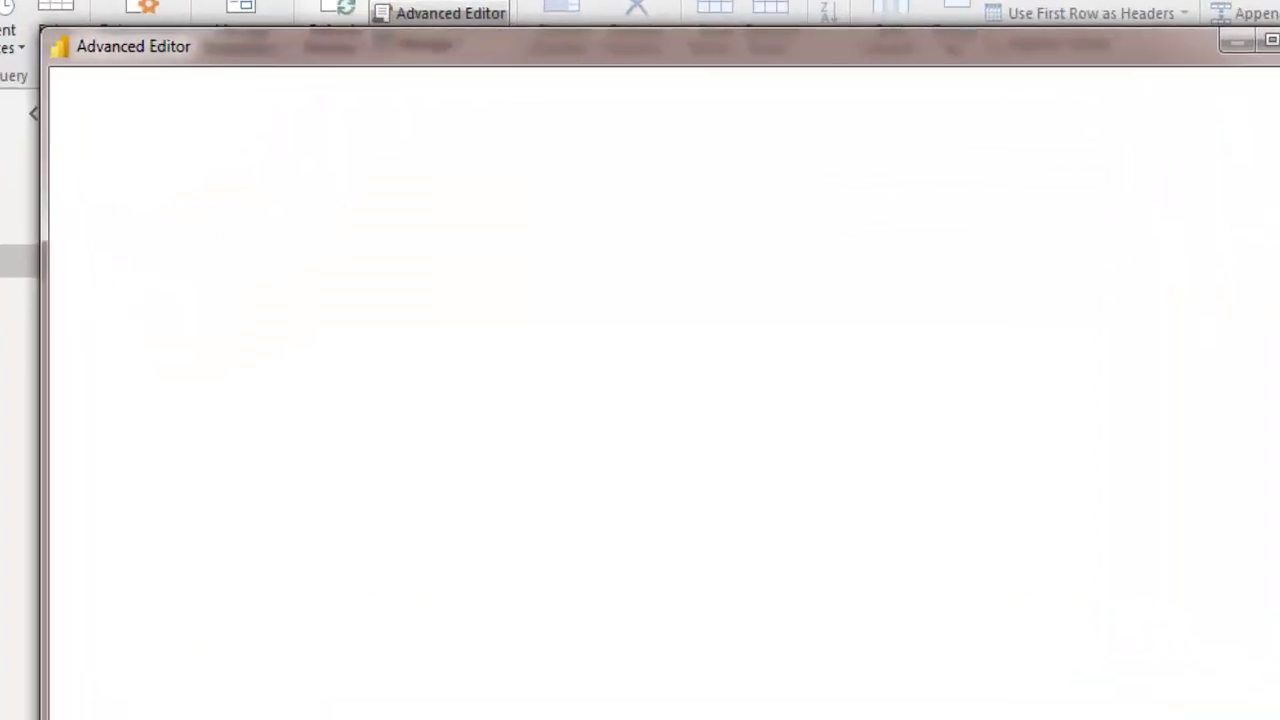
{"action": "left_click_drag", "start_coordinate": [104, 237], "coordinate": [465, 235]}
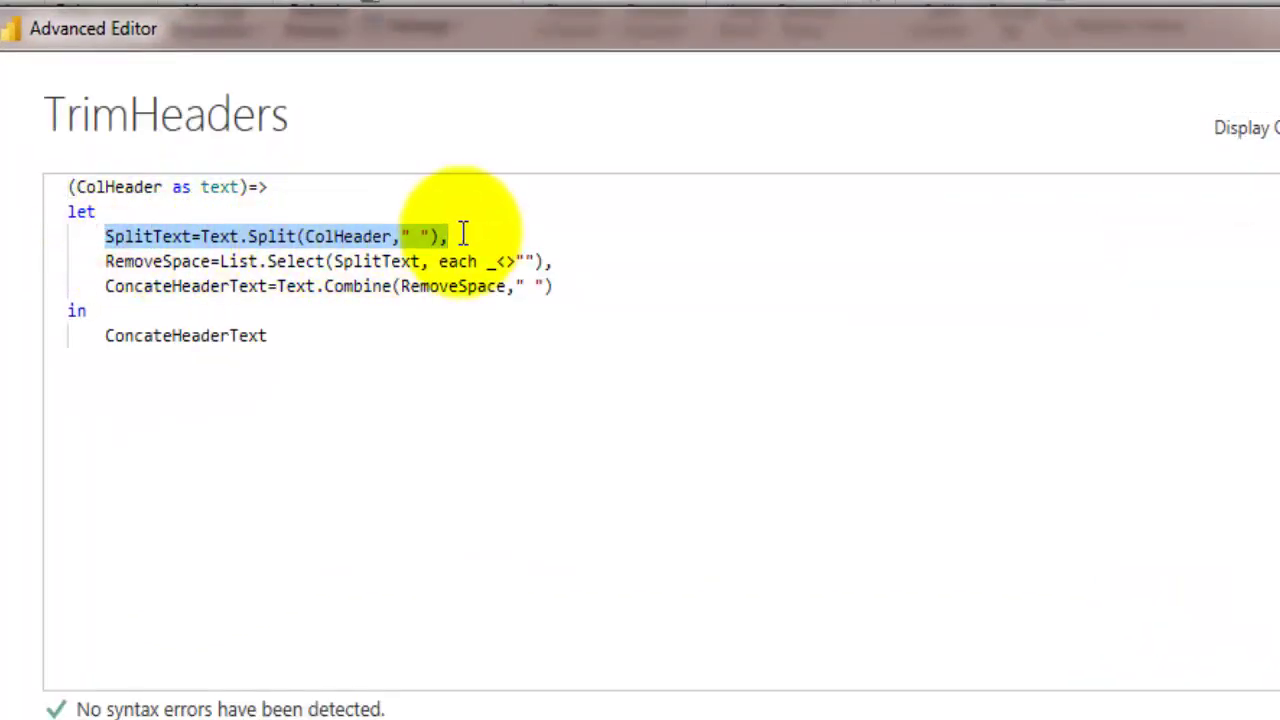
{"action": "left_click_drag", "start_coordinate": [100, 262], "coordinate": [583, 258]}
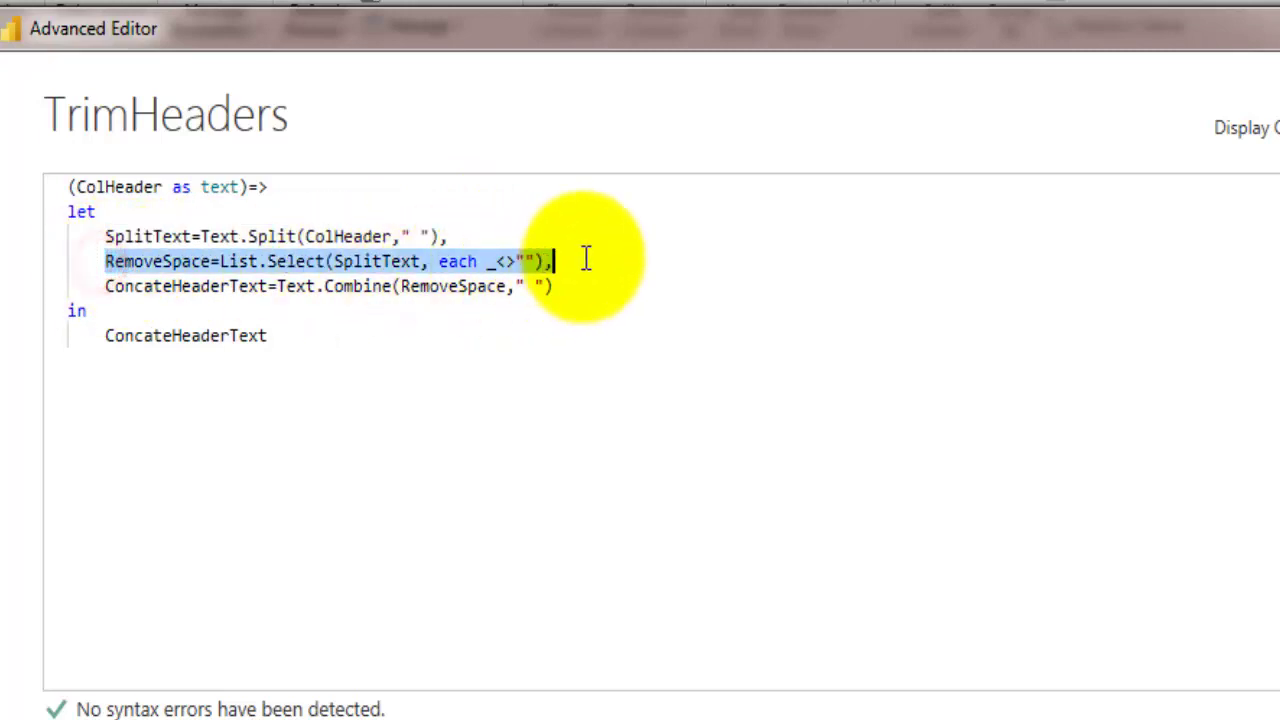
{"action": "left_click_drag", "start_coordinate": [101, 287], "coordinate": [585, 282]}
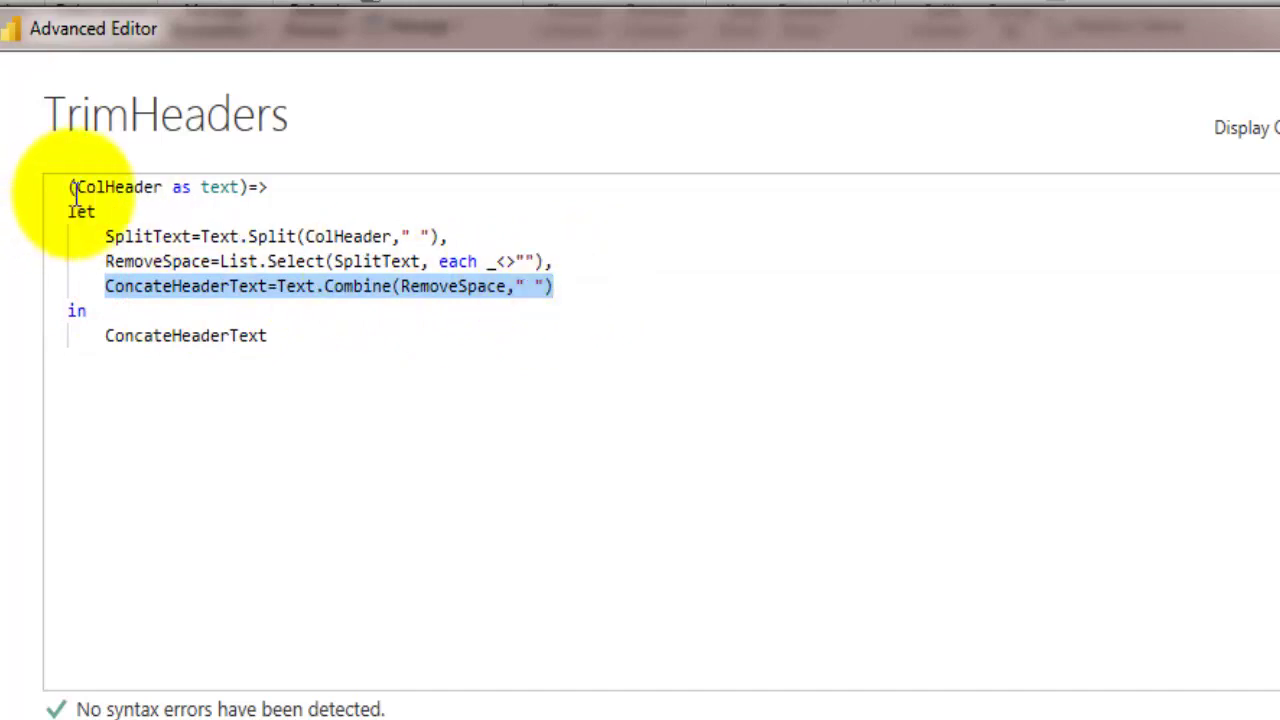
{"action": "left_click_drag", "start_coordinate": [78, 190], "coordinate": [156, 188]}
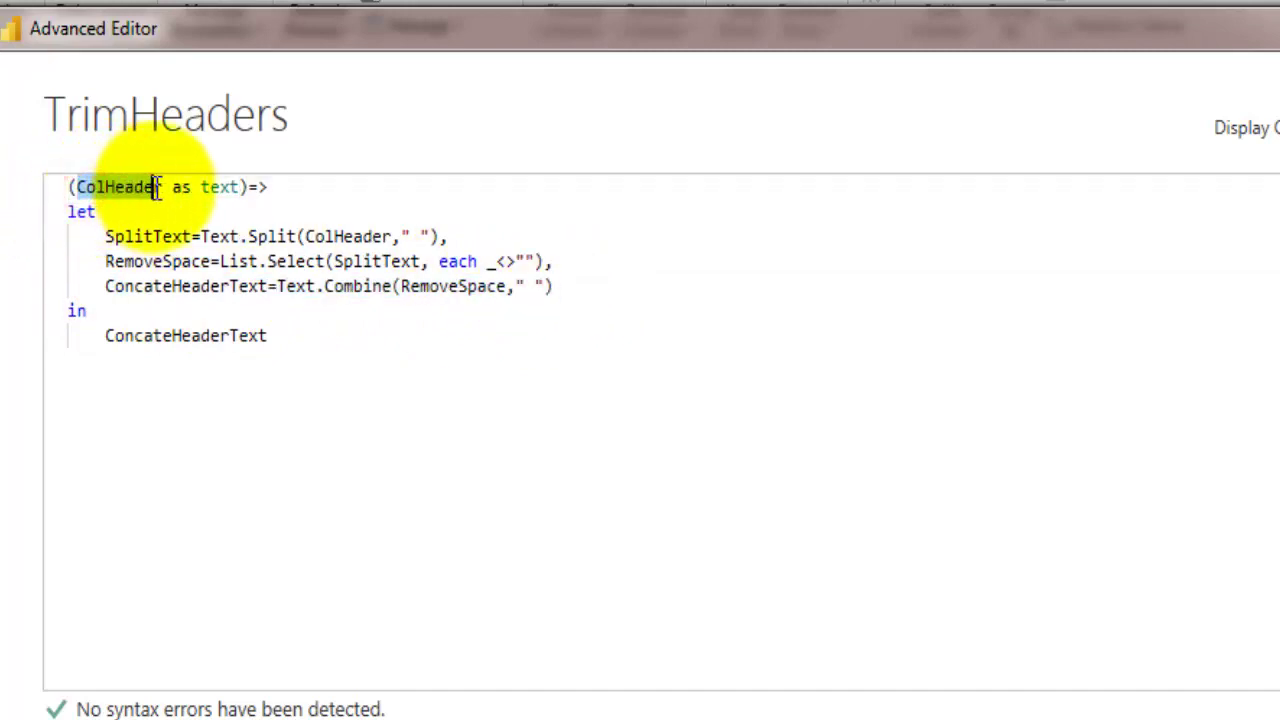
{"action": "mouse_move", "coordinate": [340, 245]}
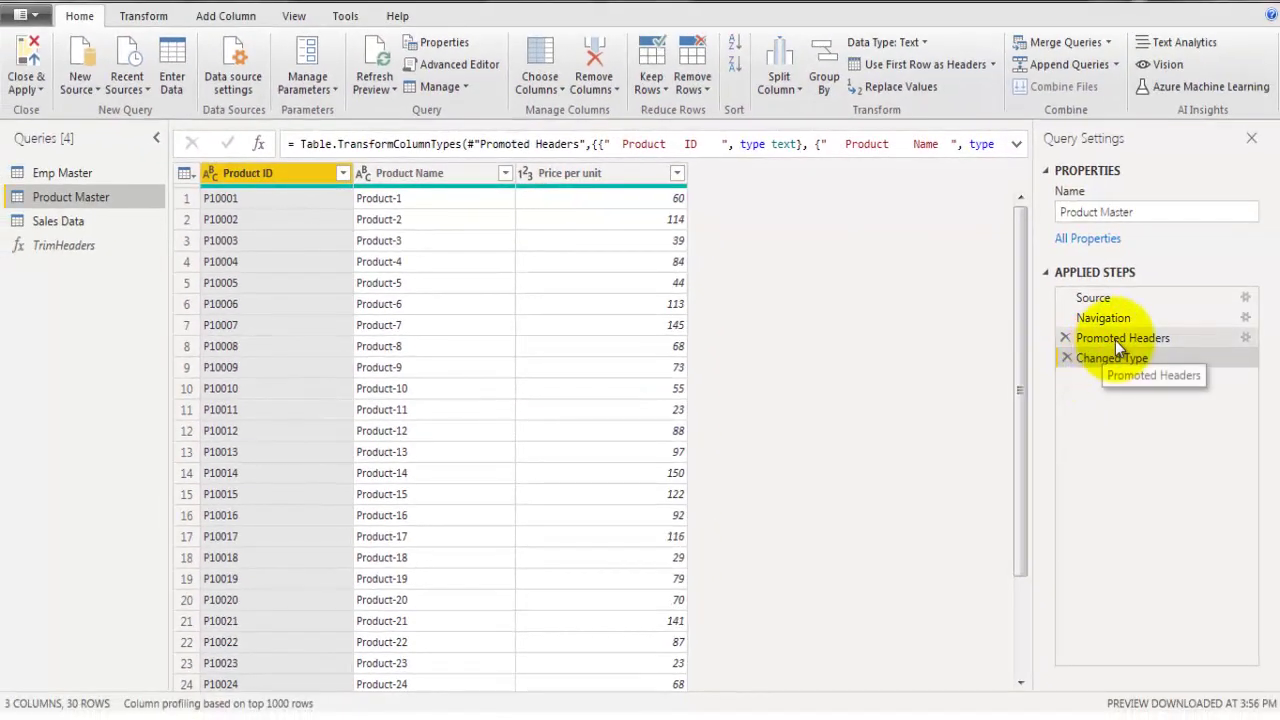
Delete Product Master's steps from Promoted Headers onward and transpose the raw table.
{"action": "left_click", "coordinate": [1117, 342]}
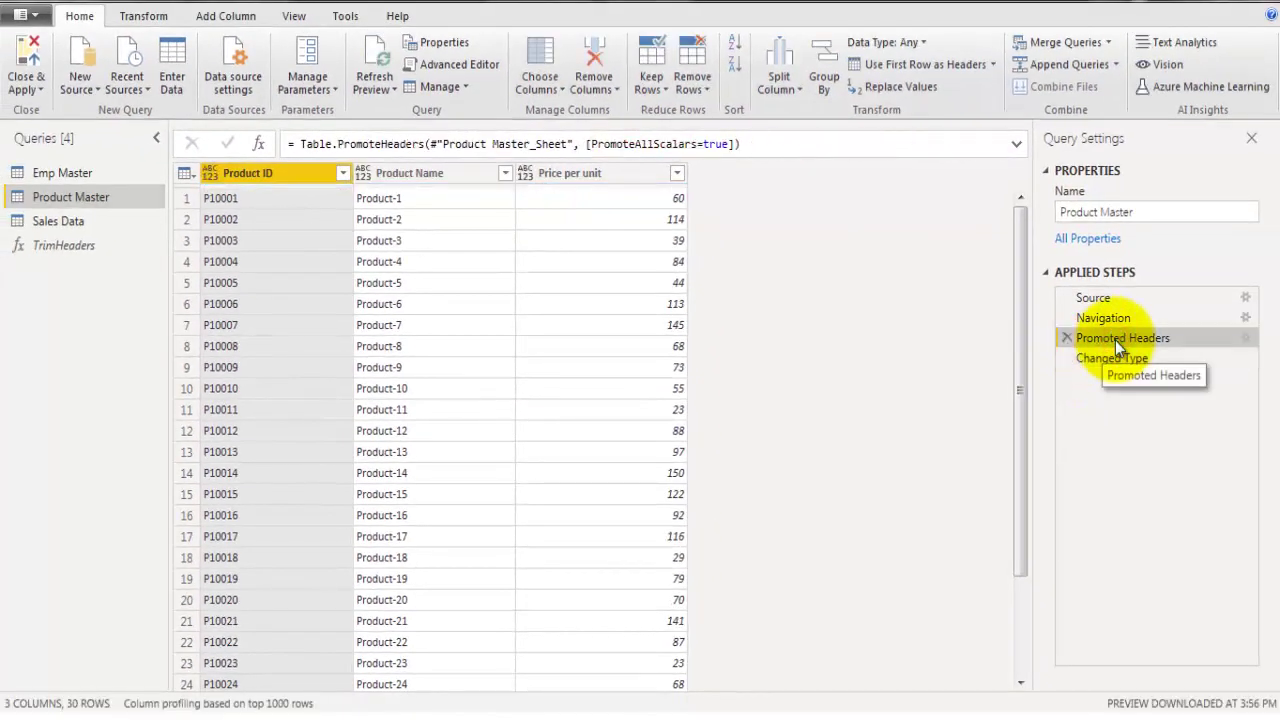
{"action": "right_click", "coordinate": [1133, 335]}
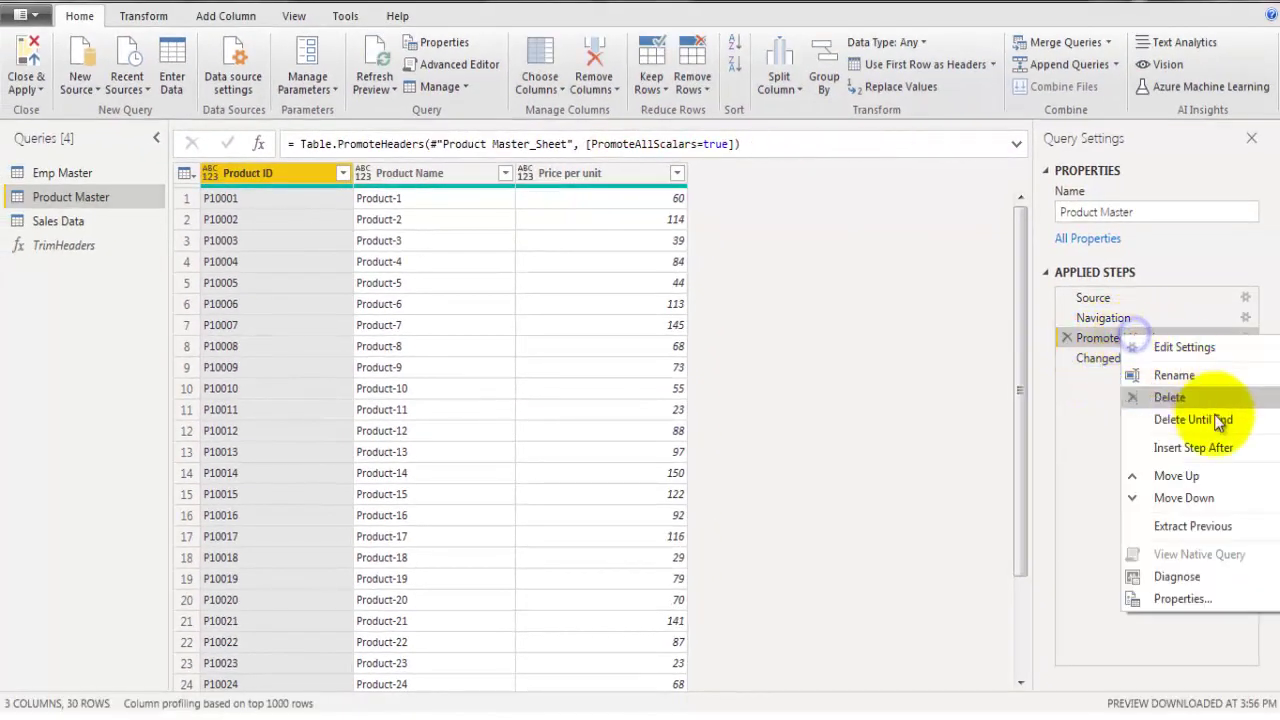
{"action": "left_click", "coordinate": [1206, 418]}
{"action": "left_click", "coordinate": [735, 394]}
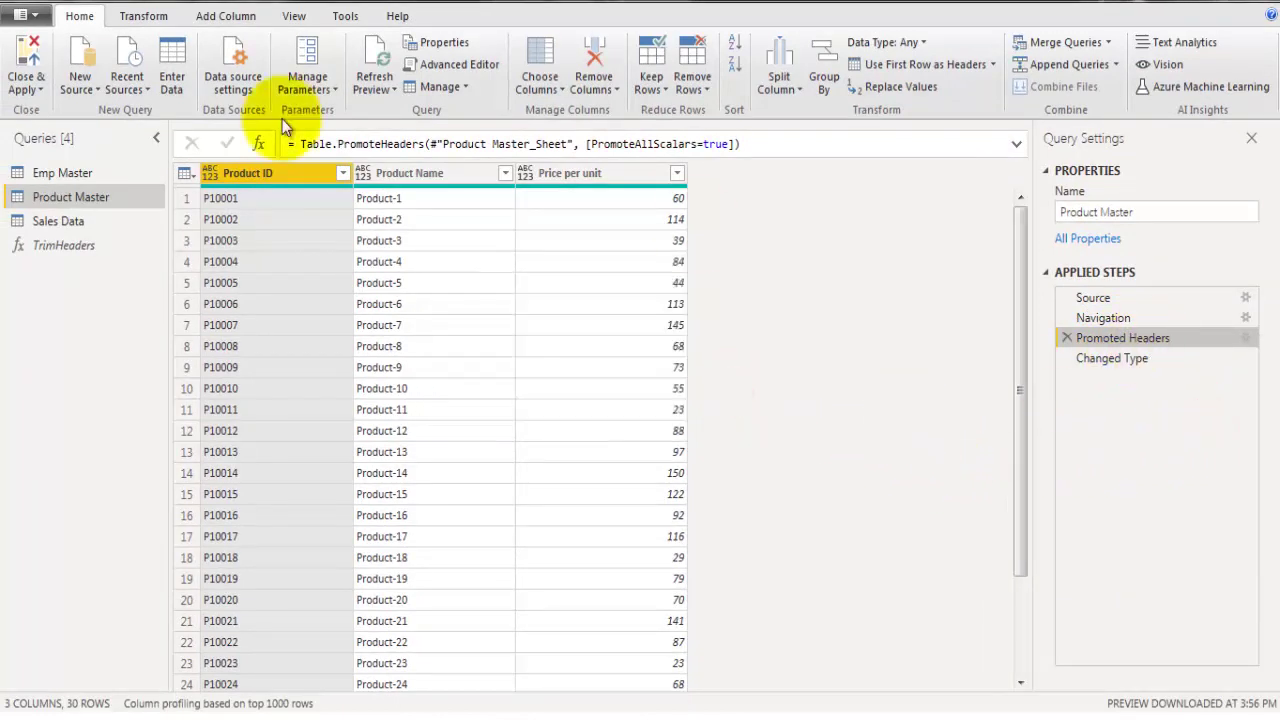
{"action": "left_click", "coordinate": [148, 18]}
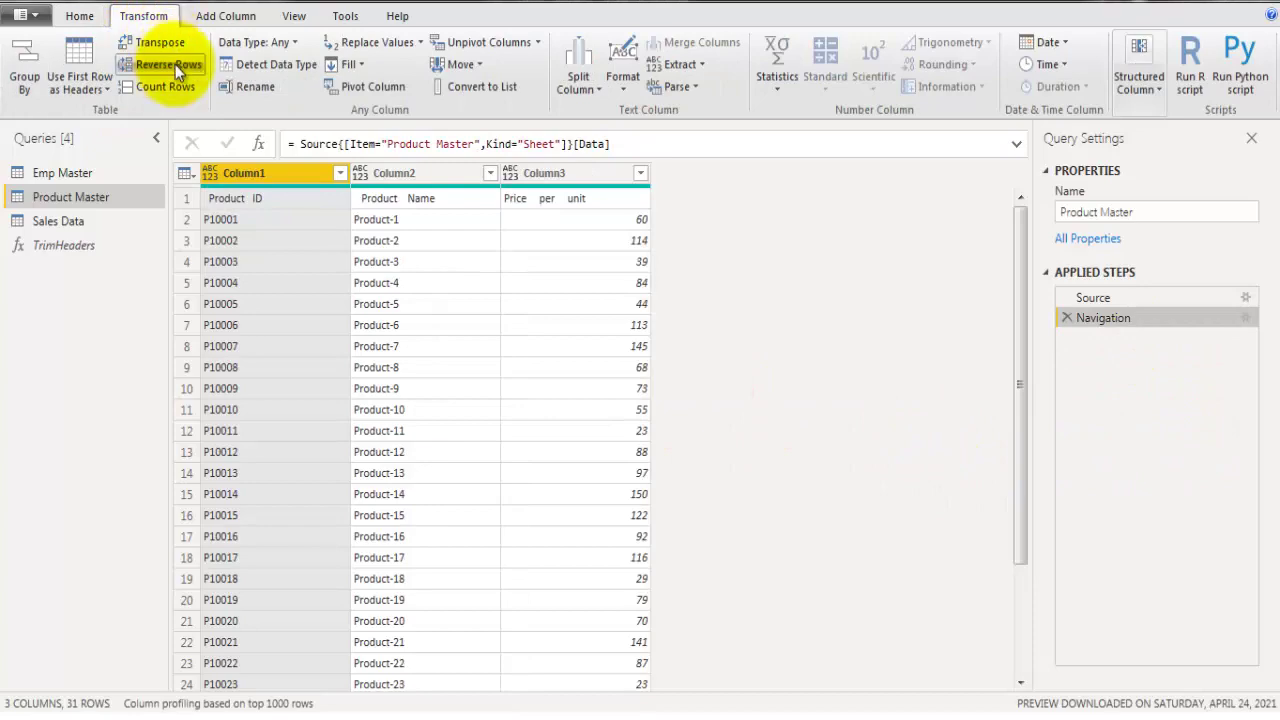
{"action": "left_click", "coordinate": [175, 46]}
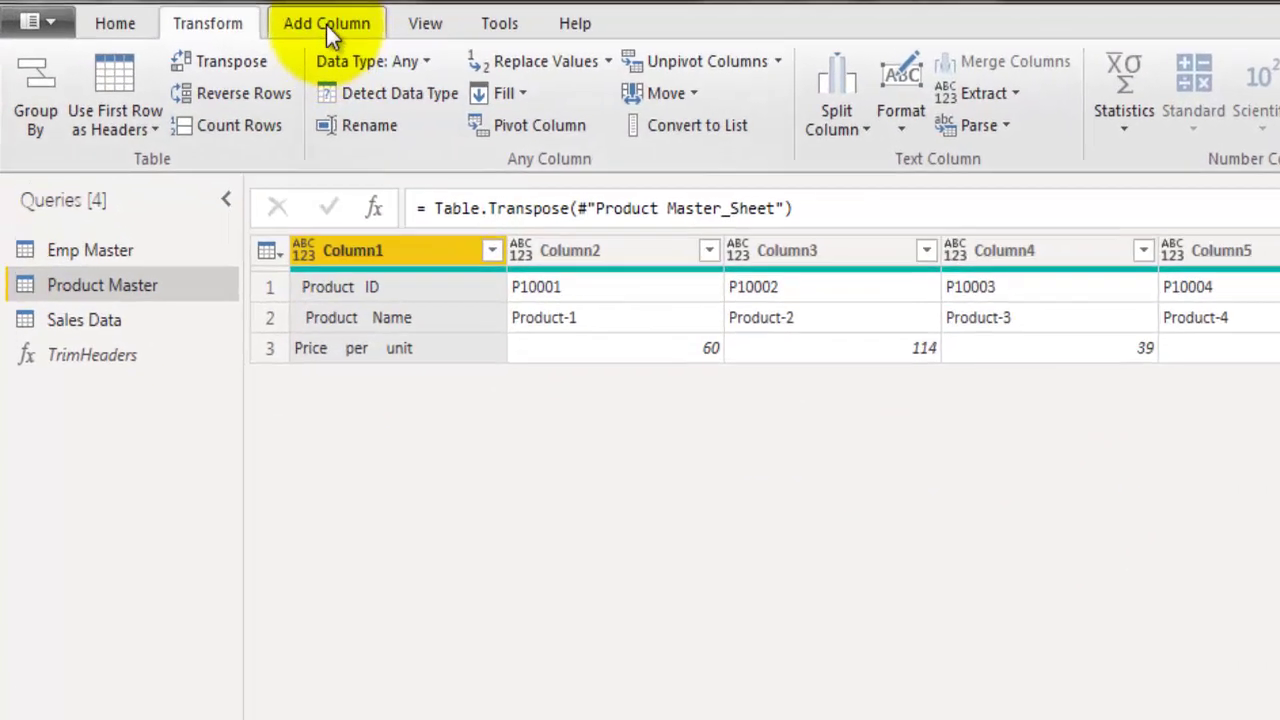
Invoke the TrimHeaders function with ColHeader = Column1 to add a TrimHeaders column.
{"action": "left_click", "coordinate": [226, 16]}
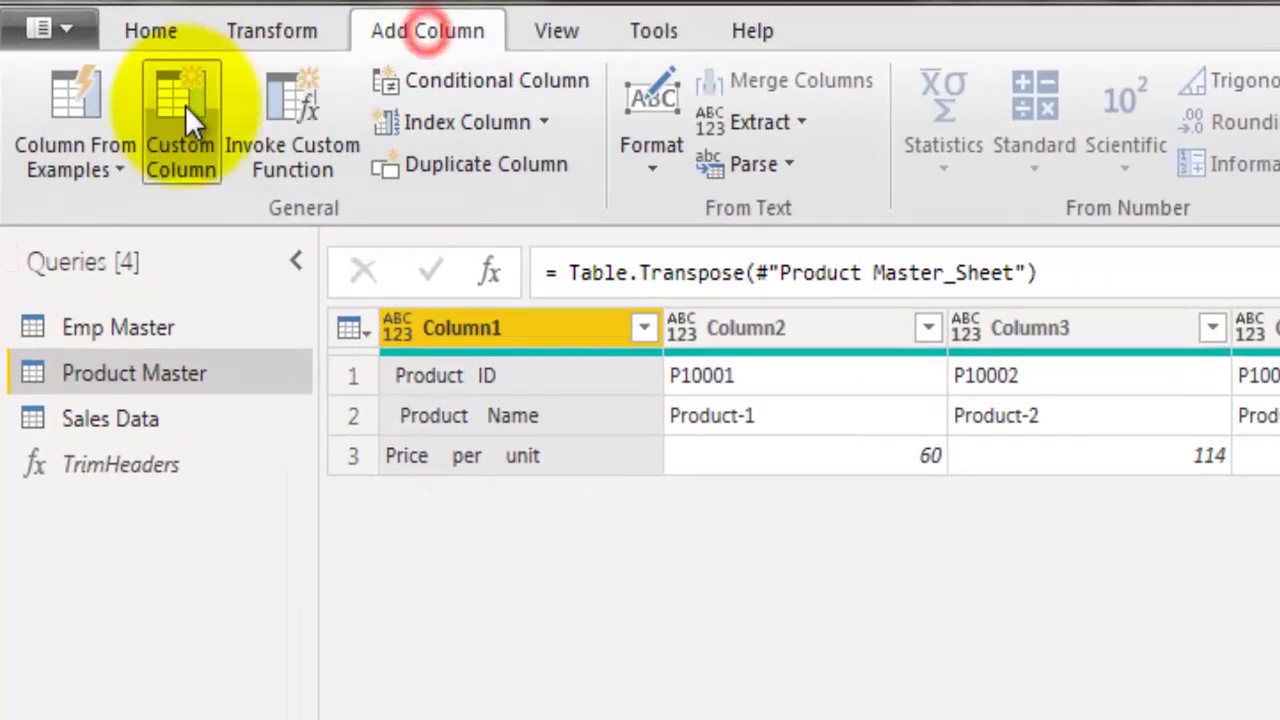
{"action": "left_click", "coordinate": [286, 139]}
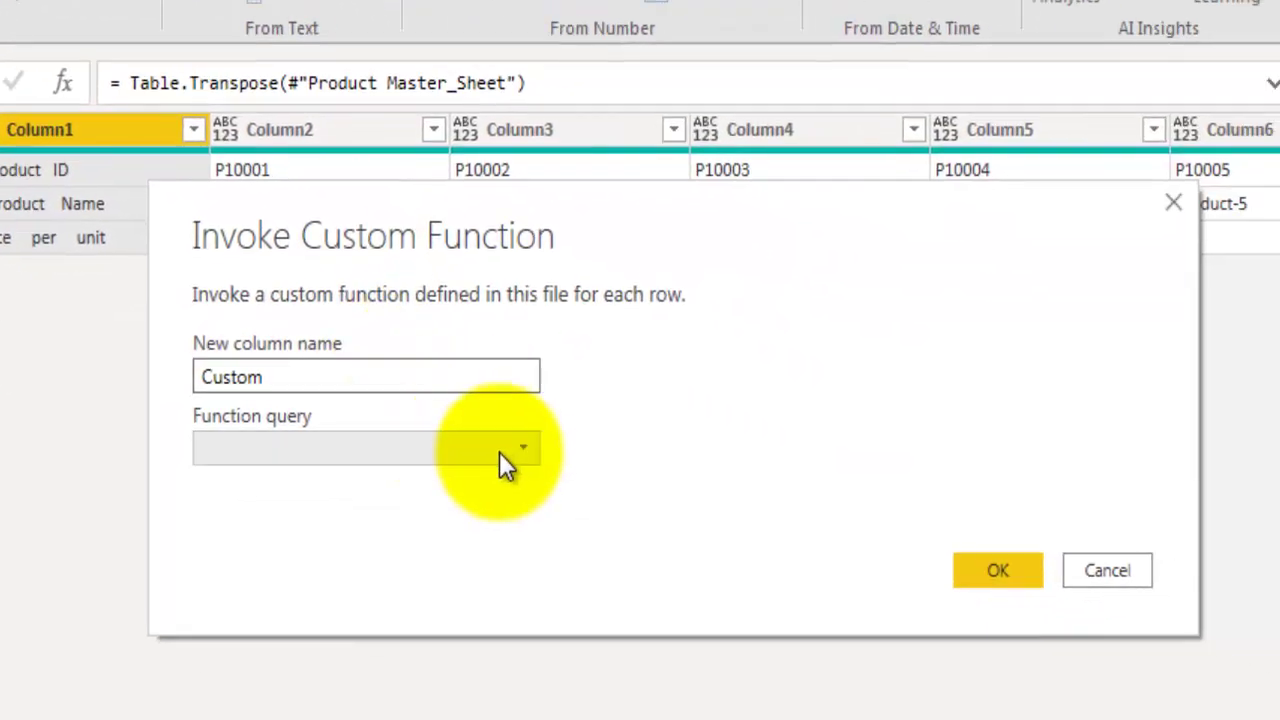
{"action": "left_click", "coordinate": [510, 450]}
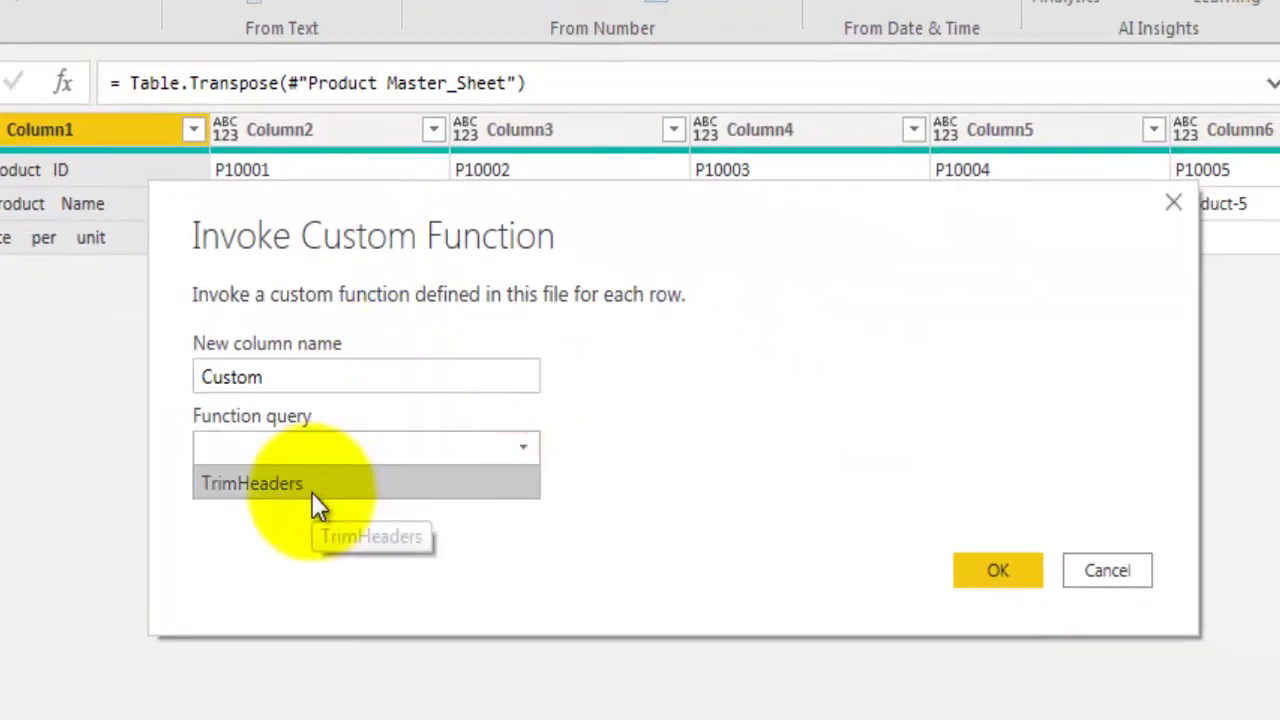
{"action": "left_click", "coordinate": [311, 488]}
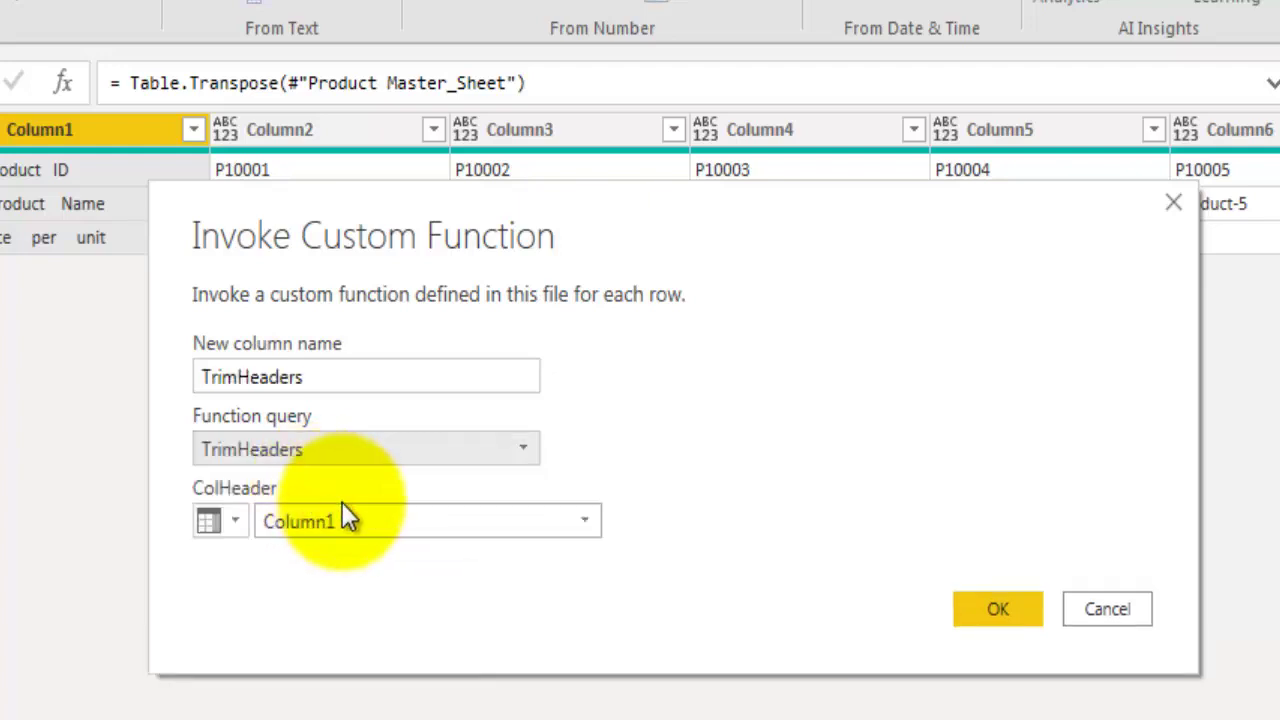
{"action": "left_click", "coordinate": [457, 521]}
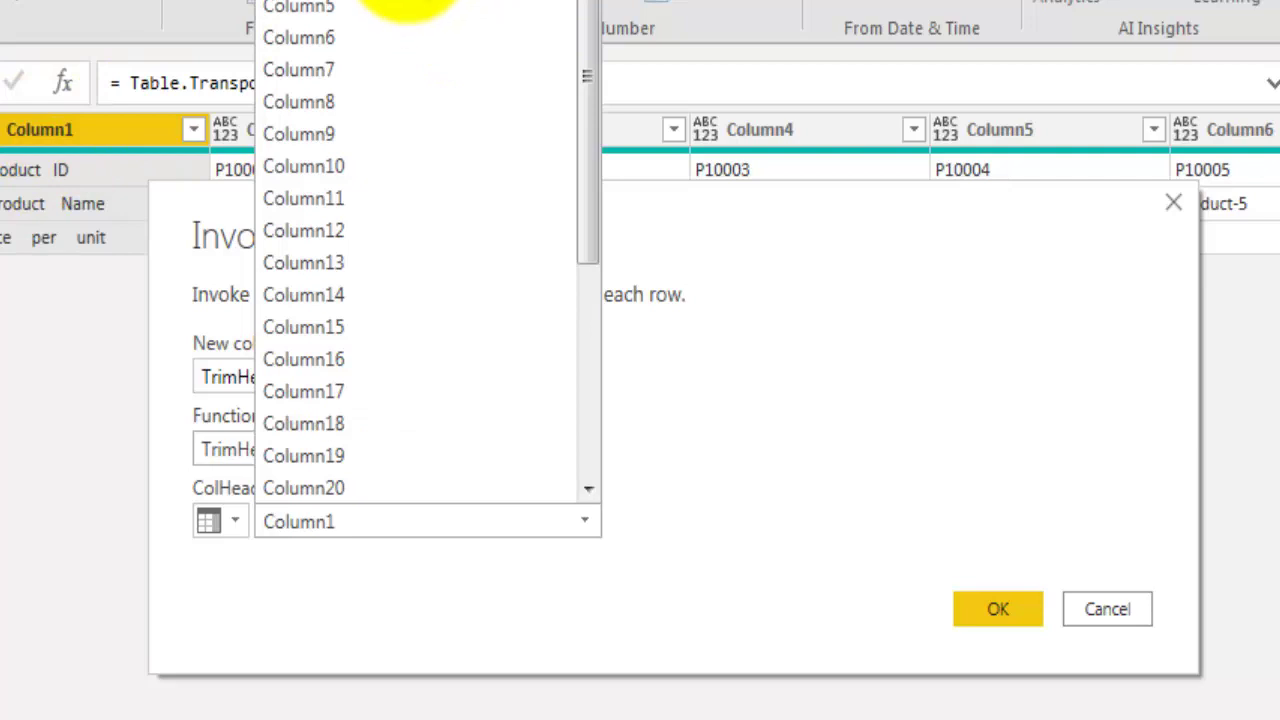
{"action": "key", "text": "Escape"}
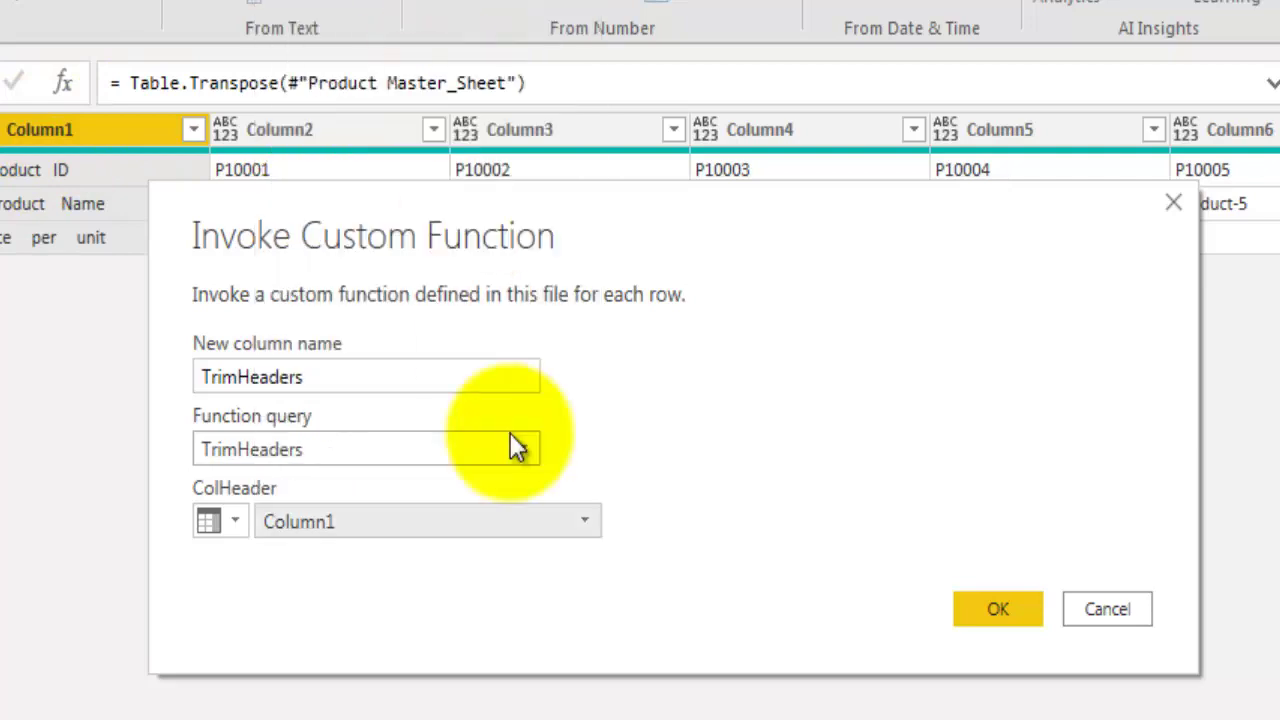
{"action": "left_click", "coordinate": [997, 606]}
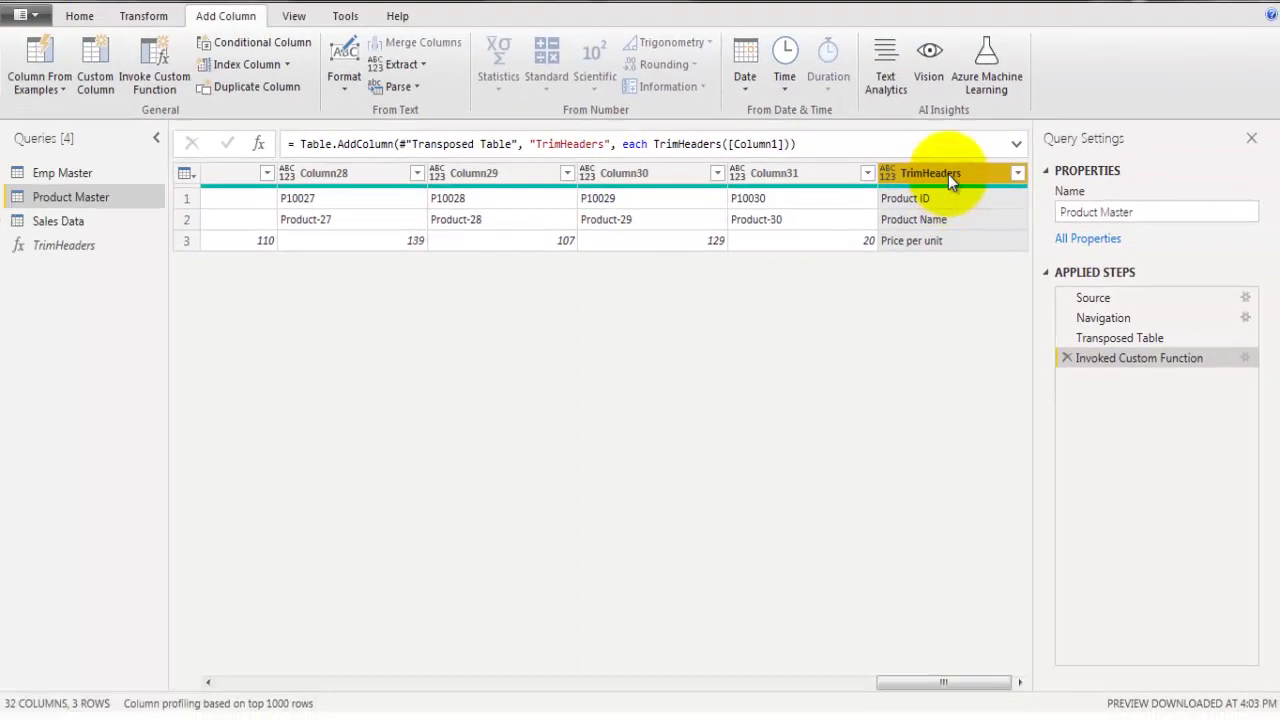
Move the TrimHeaders column to the beginning and remove the original Column1.
{"action": "right_click", "coordinate": [948, 174]}
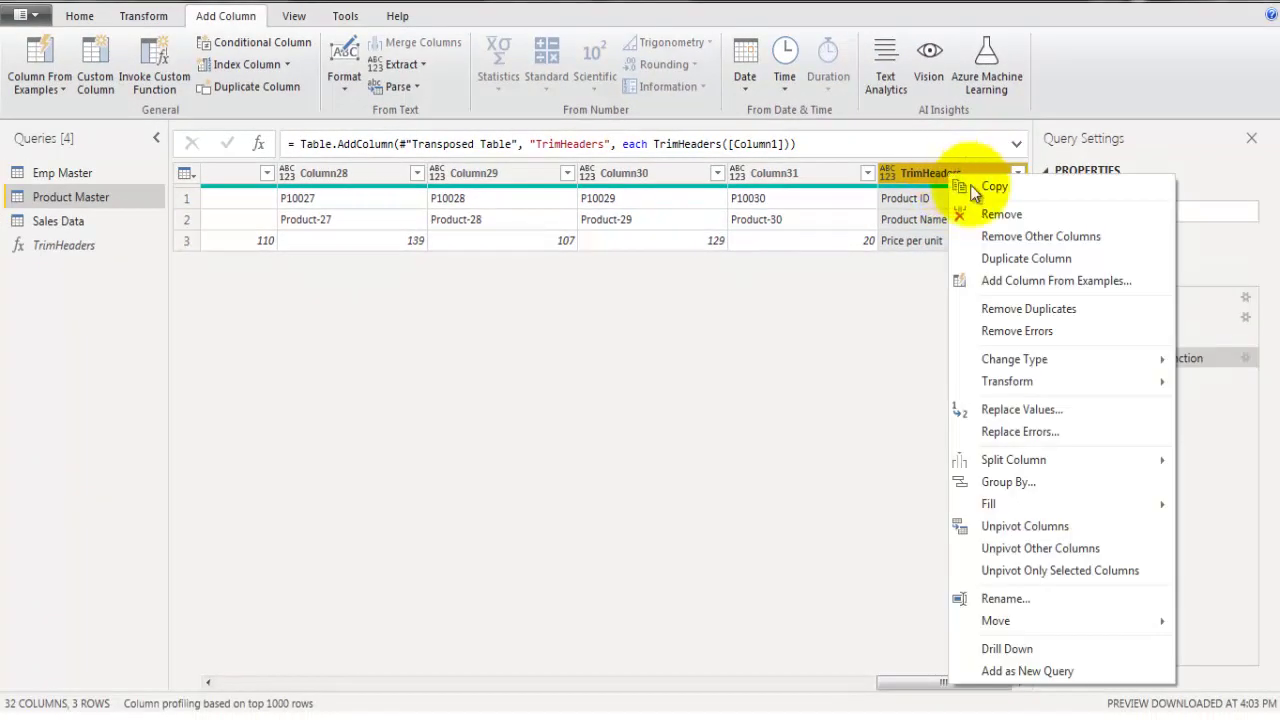
{"action": "mouse_move", "coordinate": [1052, 624]}
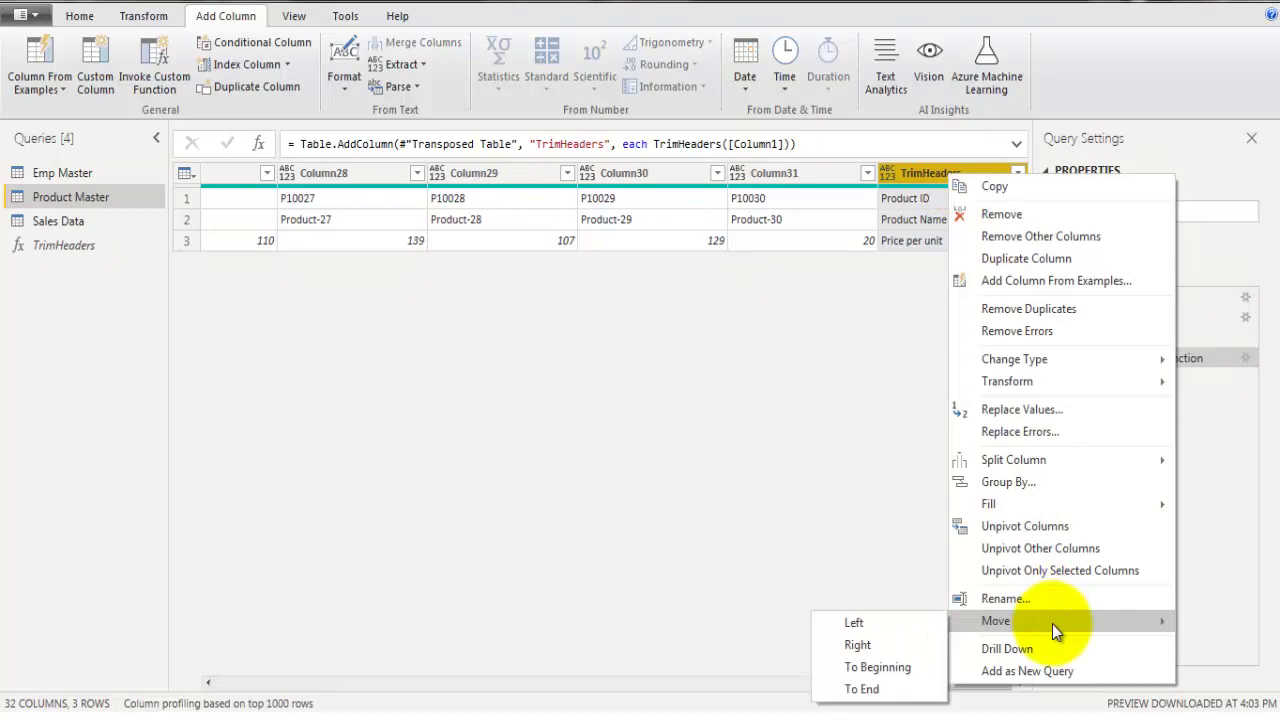
{"action": "left_click", "coordinate": [880, 667]}
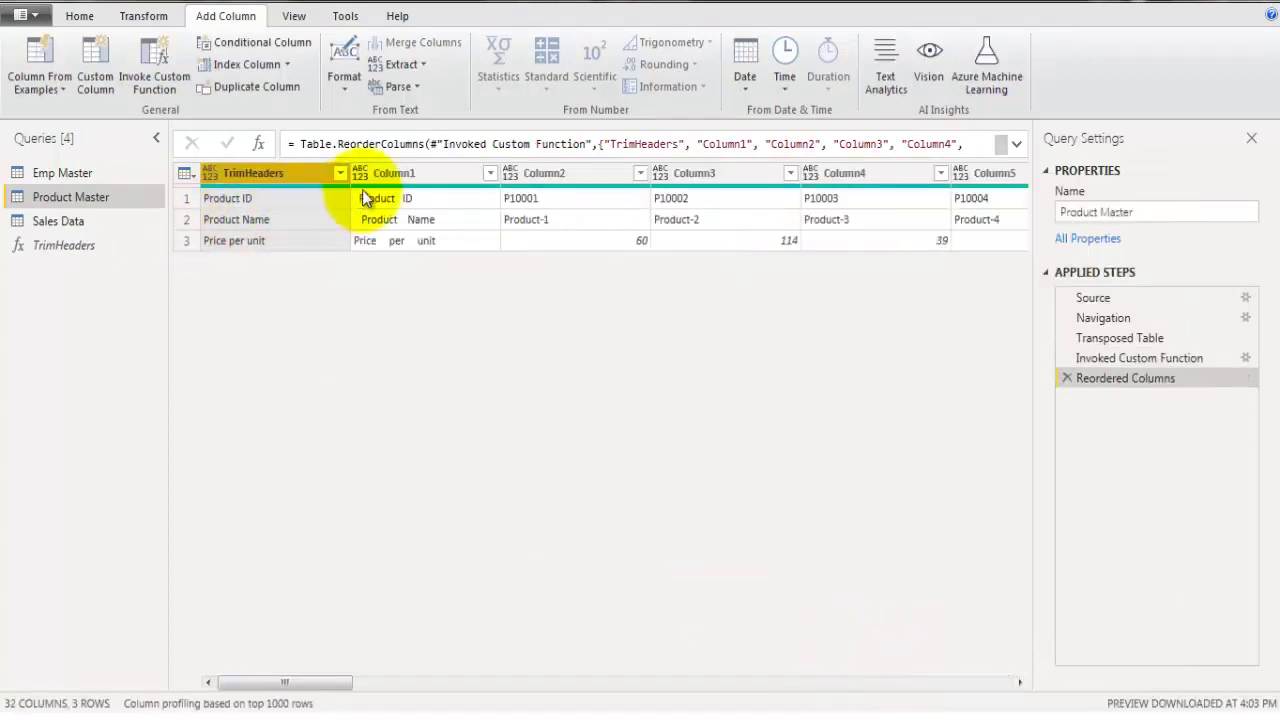
{"action": "right_click", "coordinate": [411, 174]}
{"action": "left_click", "coordinate": [496, 213]}
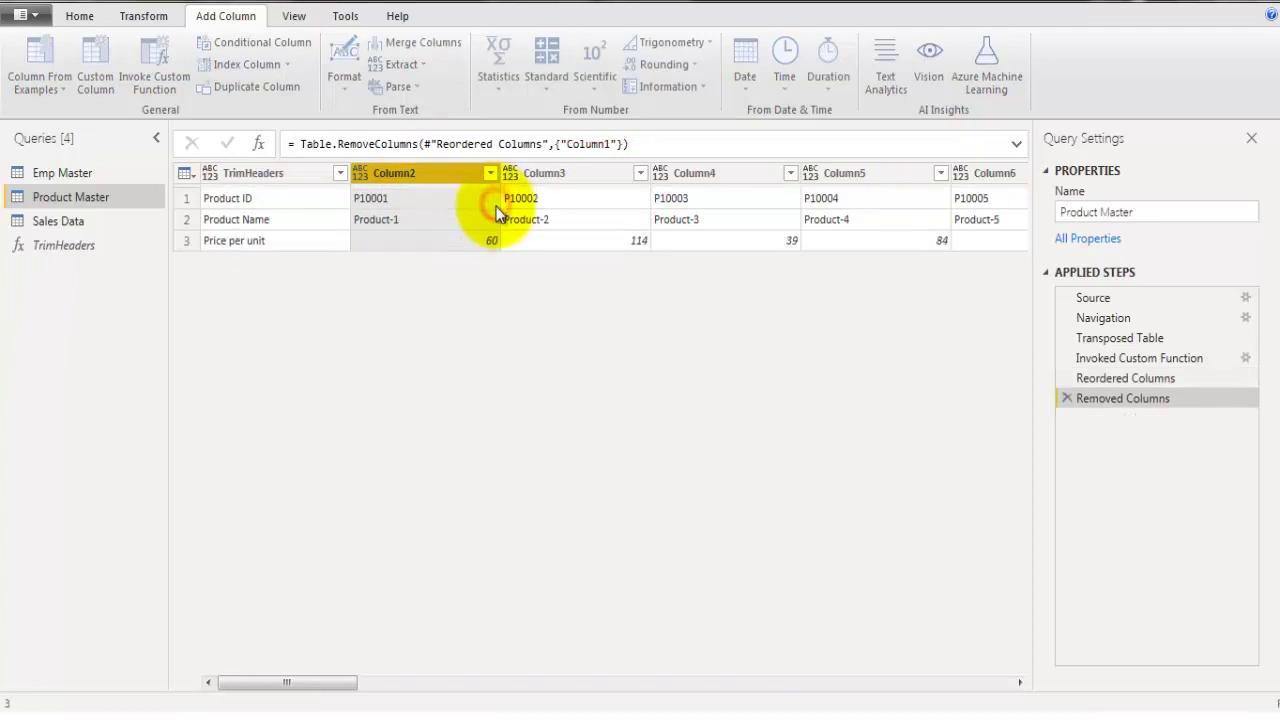
Transpose Product Master back and promote the first row to headers Product ID, Product Name, Price per unit.
{"action": "left_click", "coordinate": [143, 16]}
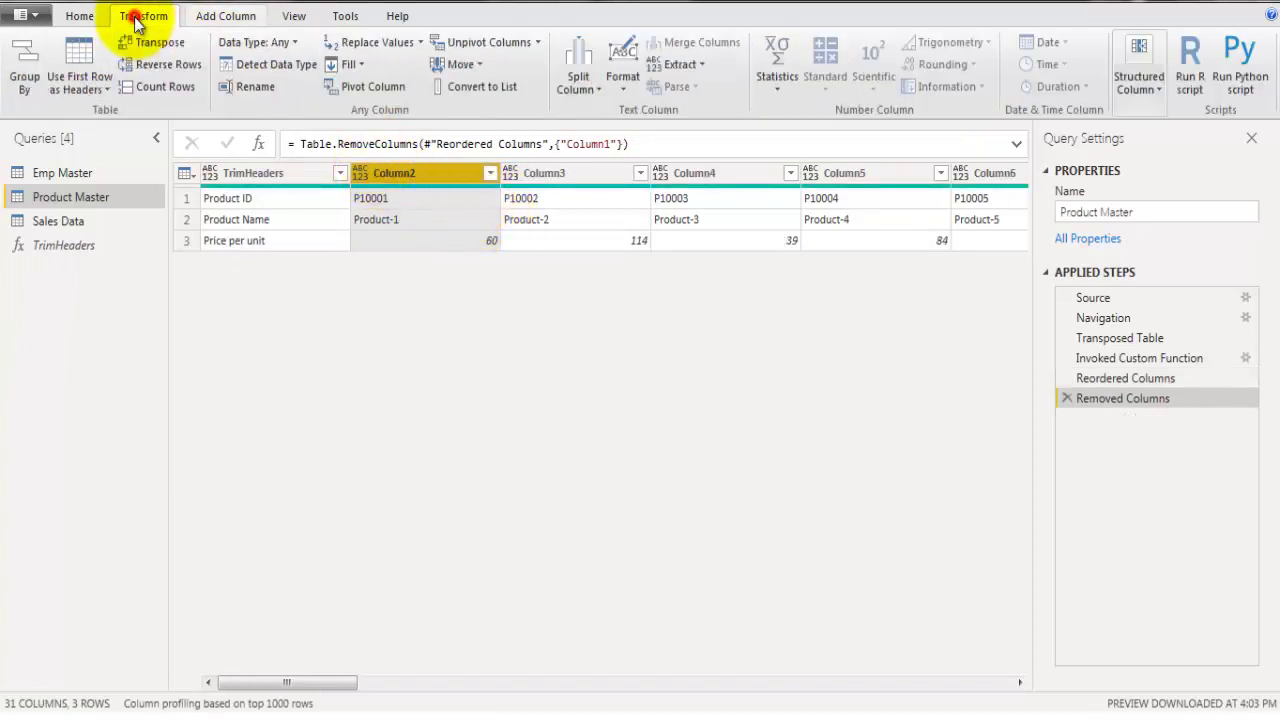
{"action": "left_click", "coordinate": [176, 47]}
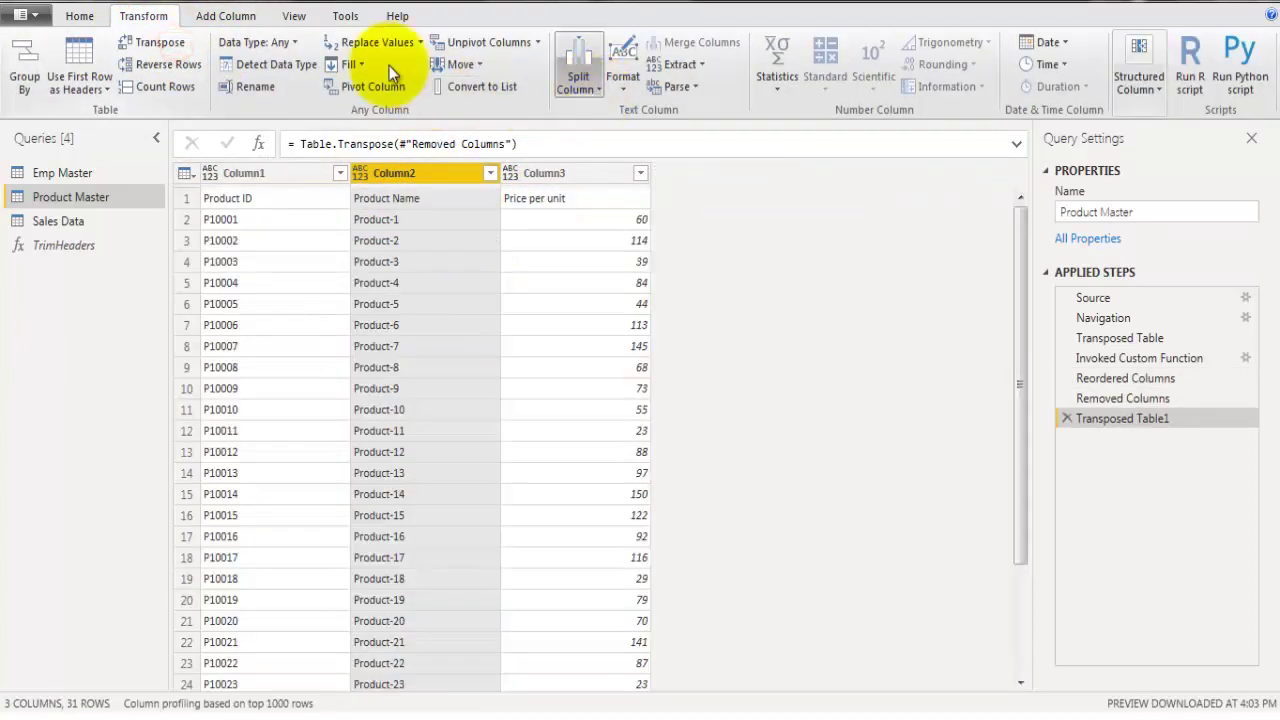
{"action": "left_click", "coordinate": [82, 17]}
{"action": "left_click", "coordinate": [993, 64]}
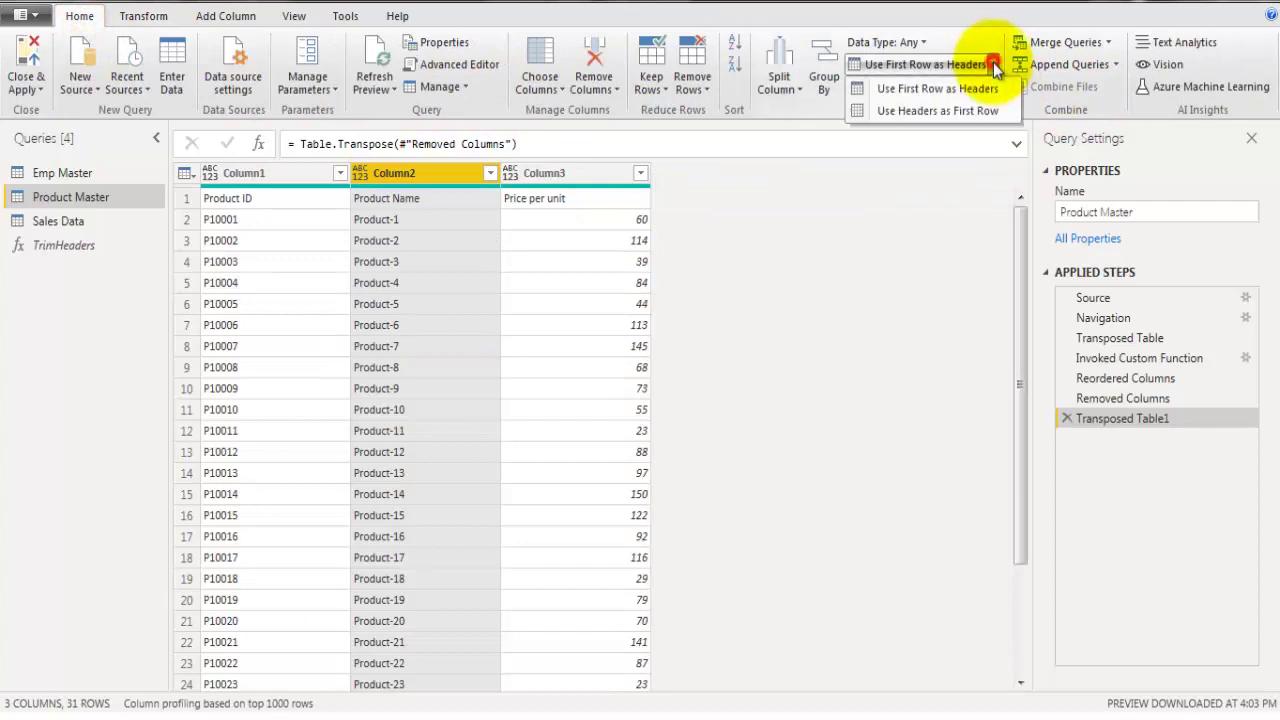
{"action": "left_click", "coordinate": [965, 90]}
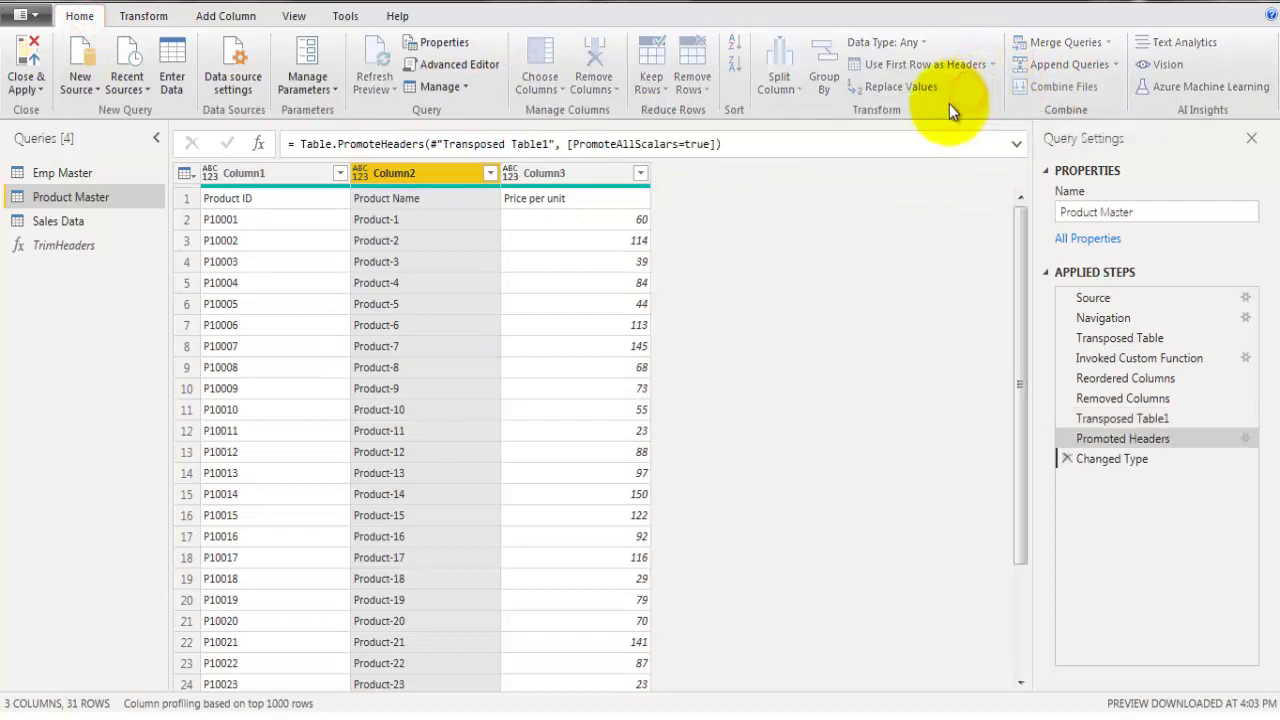
{"action": "left_click", "coordinate": [260, 176]}
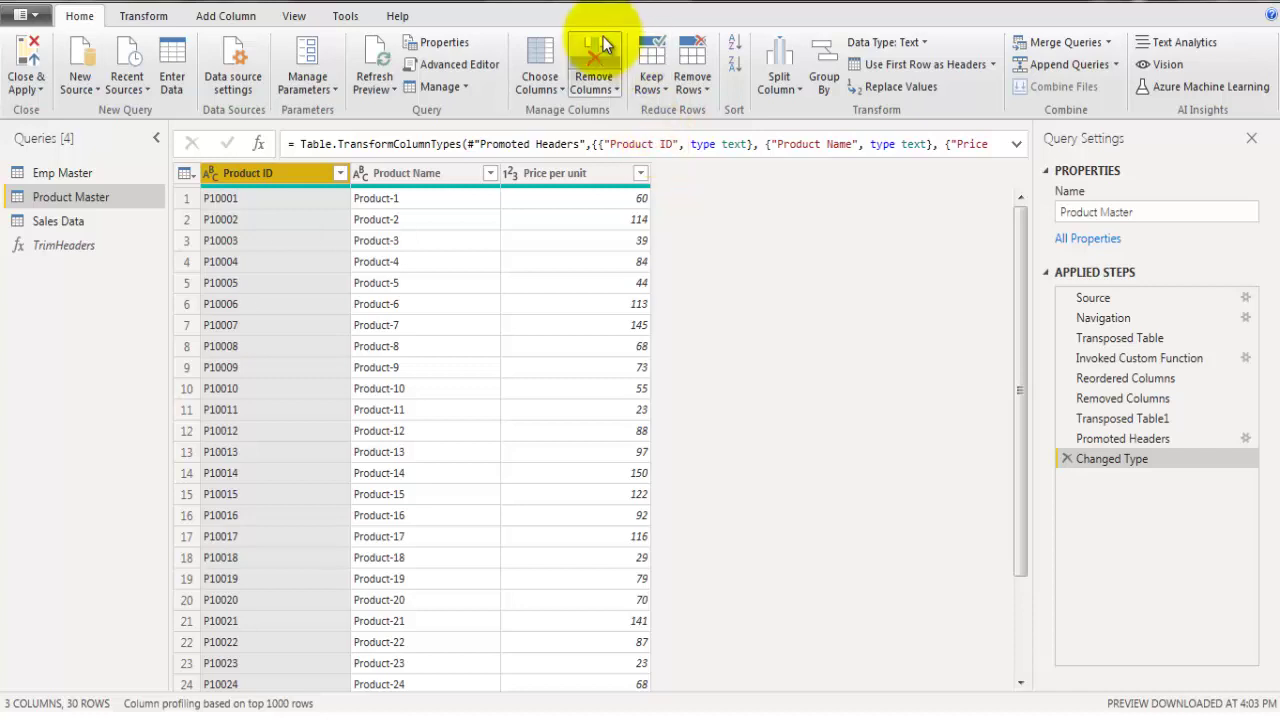
Open the TrimHeaders function query in the Advanced Editor to review its M code.
{"action": "left_click", "coordinate": [49, 245]}
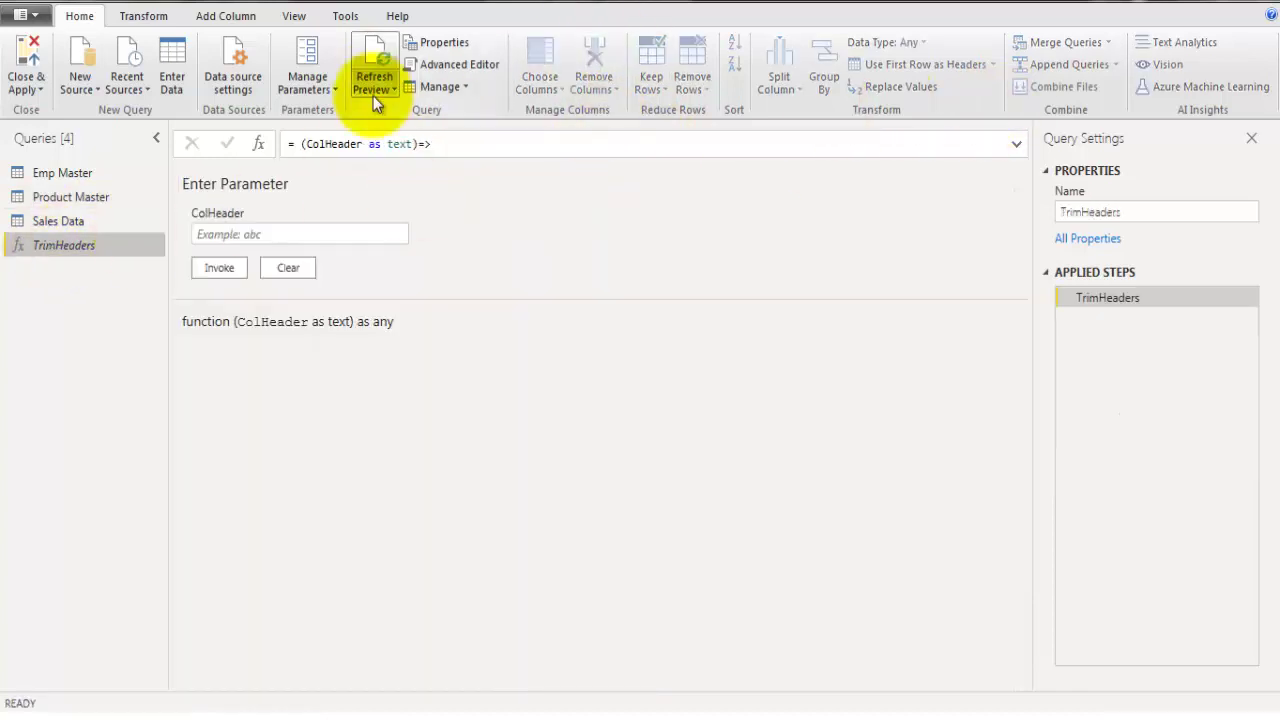
{"action": "left_click", "coordinate": [452, 64]}
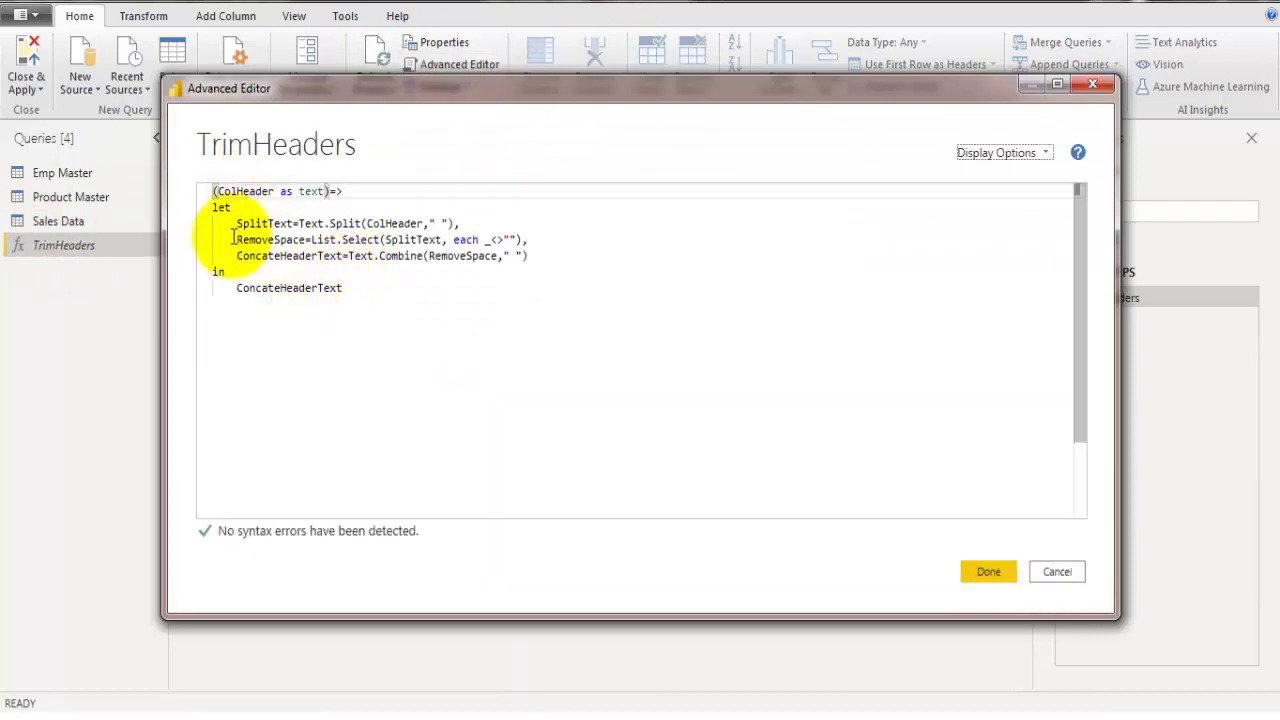